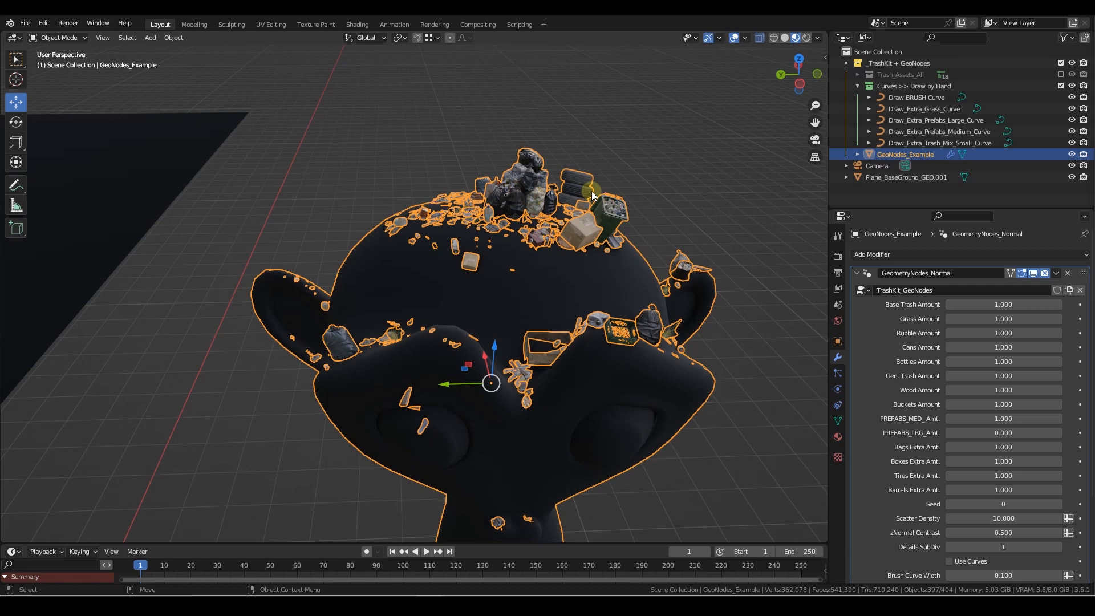
- Add a Geometry Nodes modifier to the flat ground plane and assign the TrashKit_GeoNodes node group to it
click(659, 155)
middle_drag(658, 155, 706, 253)
click(671, 312)
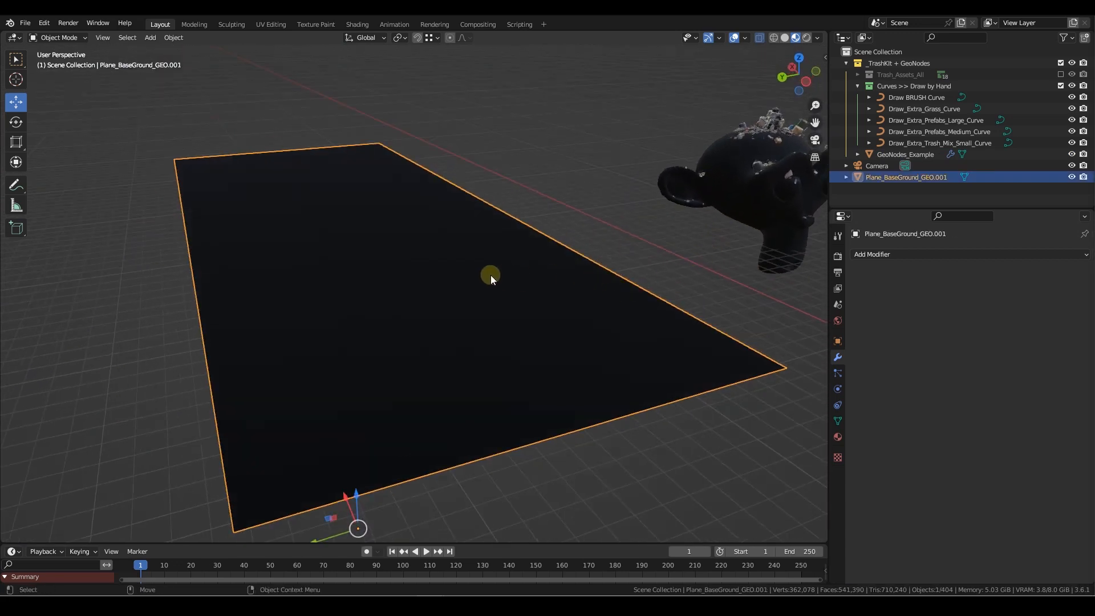
mouse_move(477, 282)
middle_down()
mouse_move(555, 310)
mouse_move(564, 291)
mouse_move(186, 203)
mouse_move(294, 251)
mouse_move(565, 286)
mouse_move(467, 302)
middle_up()
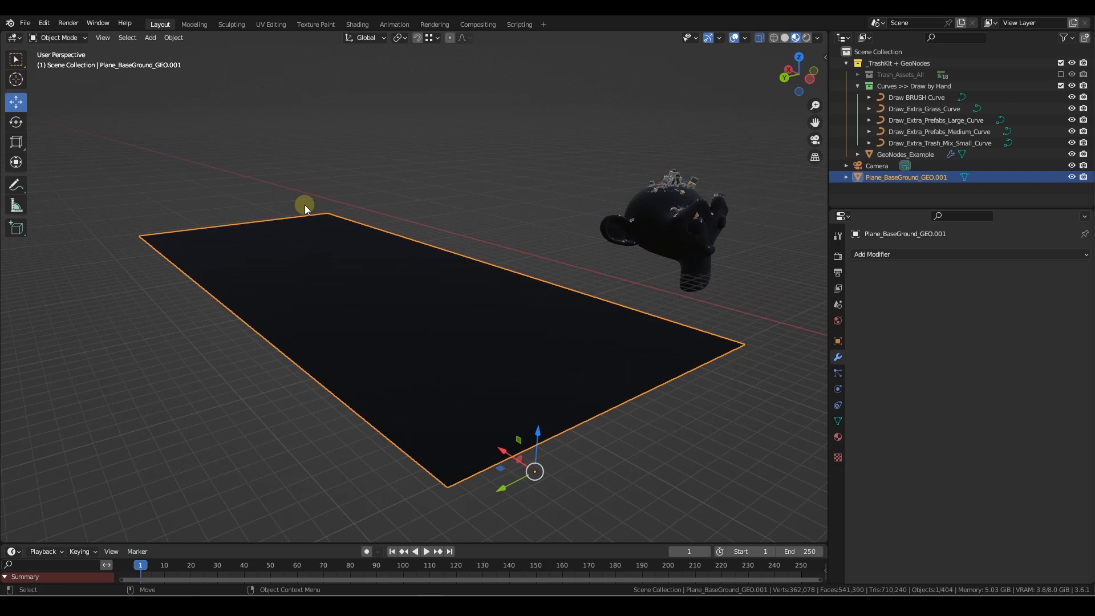
middle_drag(704, 327, 666, 275)
scroll(693, 331, up, 1)
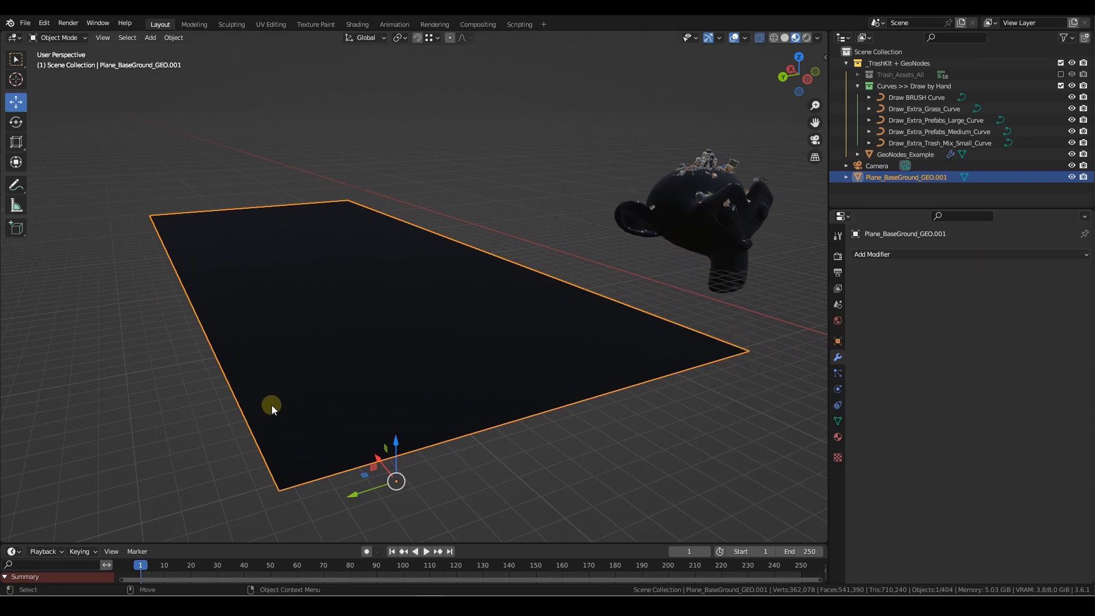
click(982, 255)
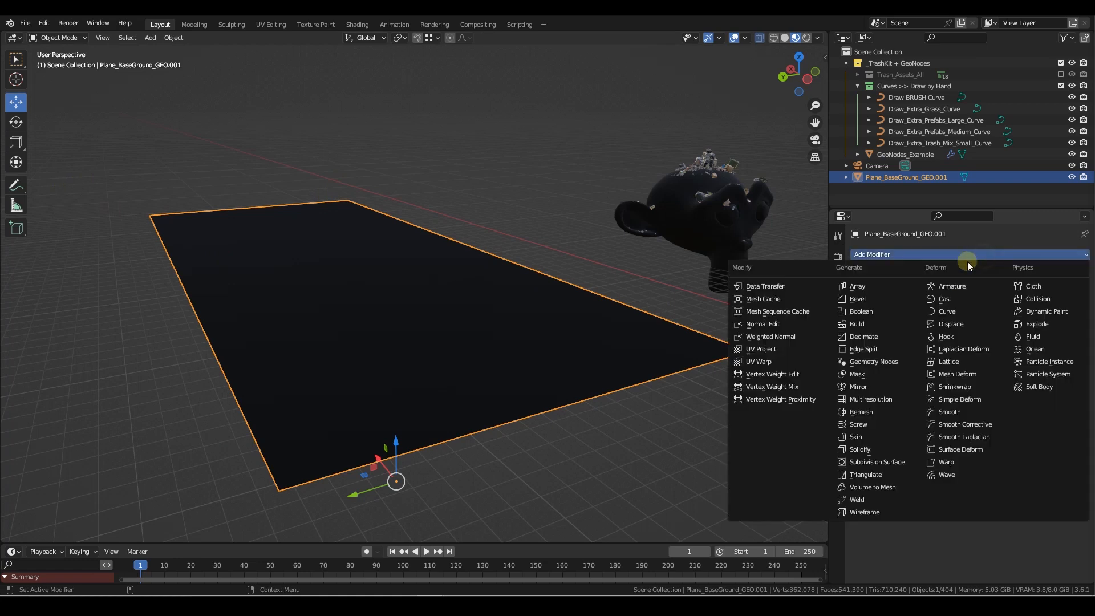
click(900, 364)
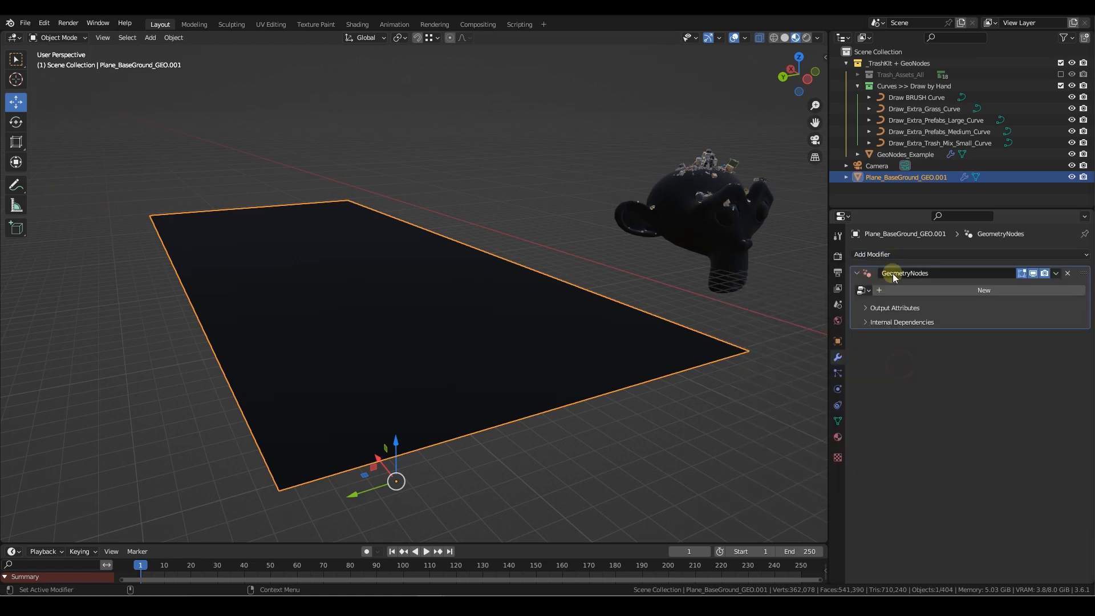
click(860, 292)
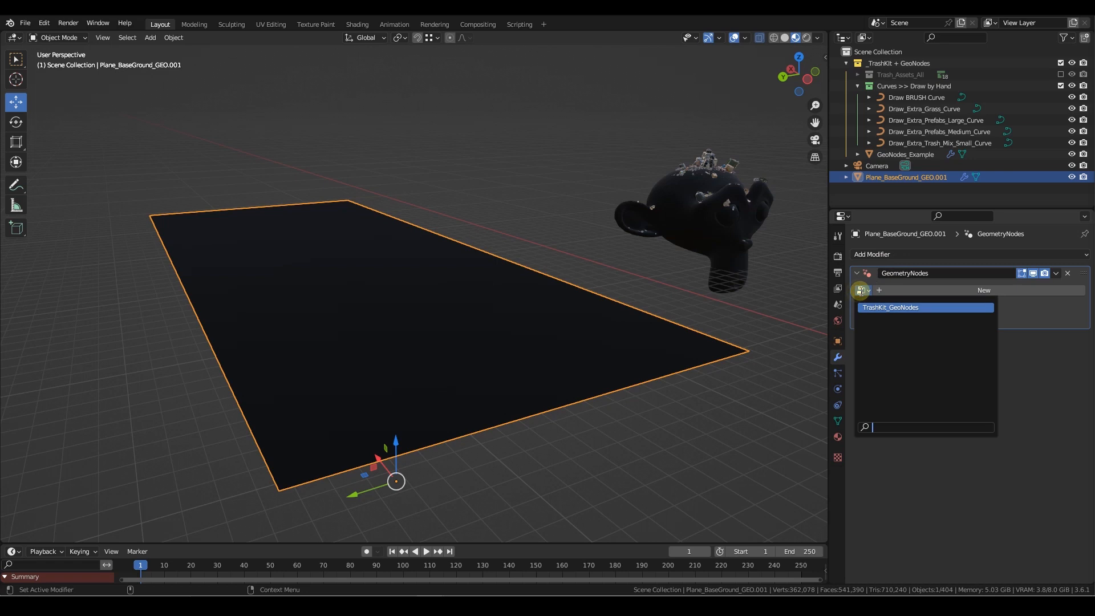
click(922, 308)
- Select the Draw BRUSH Curve object and enter Edit Mode on it
click(567, 287)
middle_drag(566, 287, 554, 378)
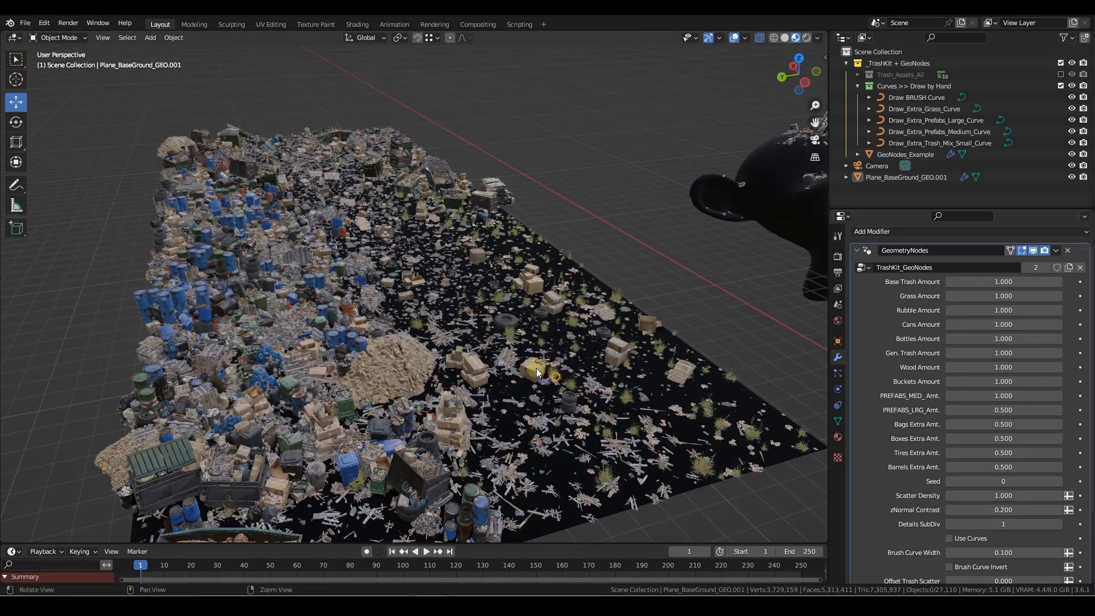
scroll(555, 377, down, 3)
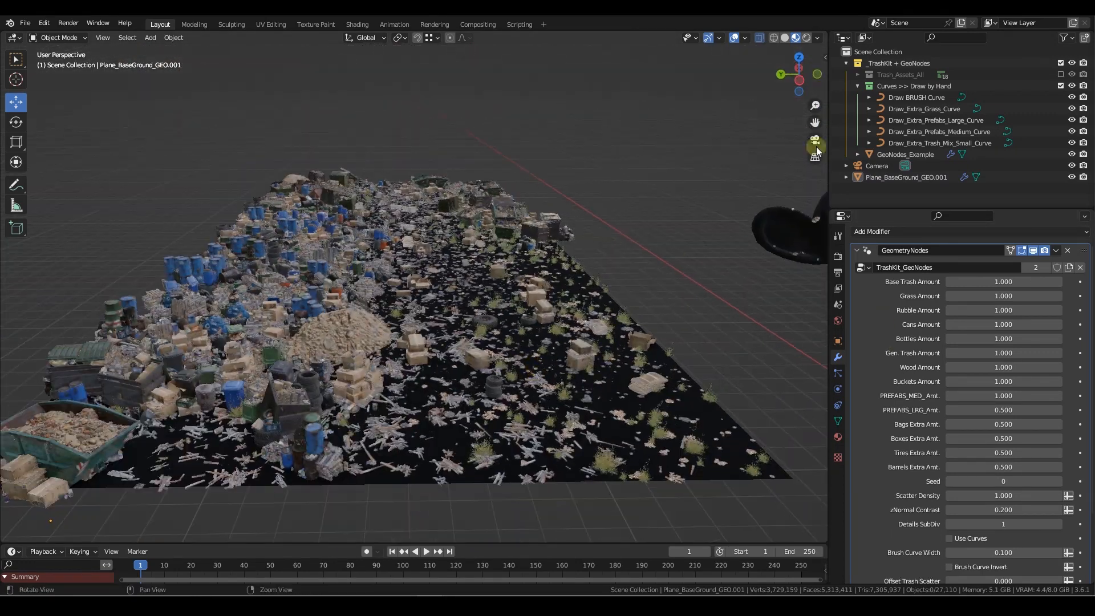
click(919, 98)
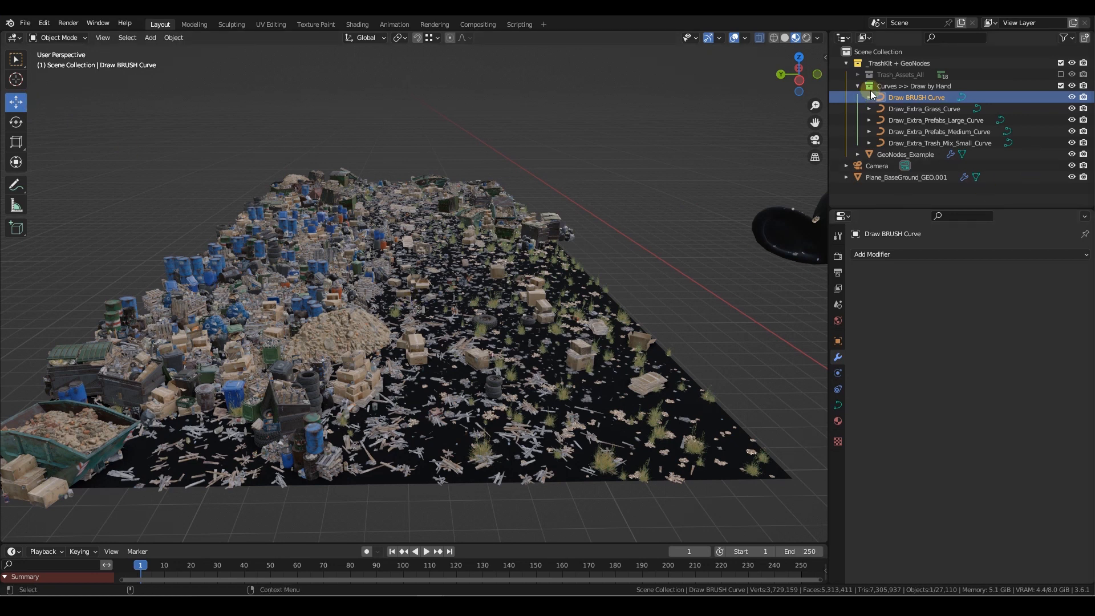
click(68, 38)
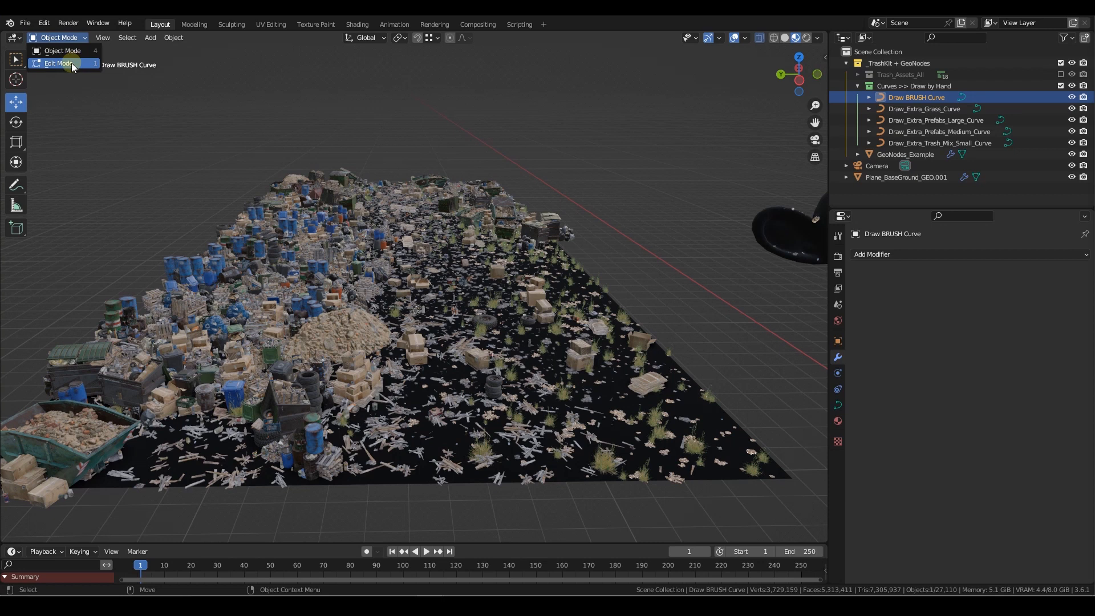
middle_drag(518, 265, 521, 284)
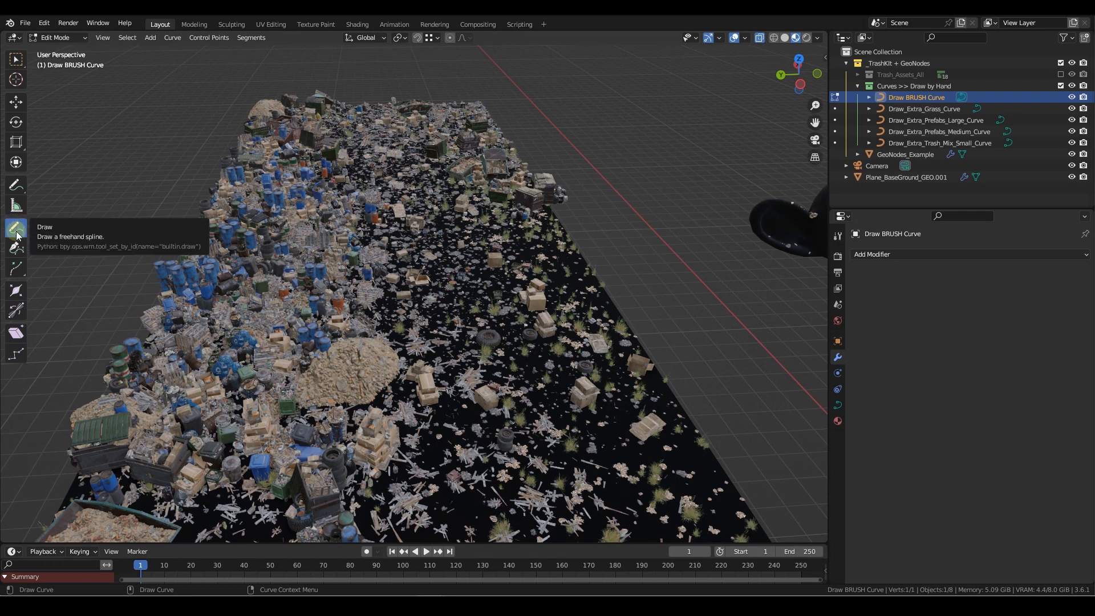
- Display the Draw tool's options in the sidebar and enable the Tool Settings header in the viewport
click(825, 58)
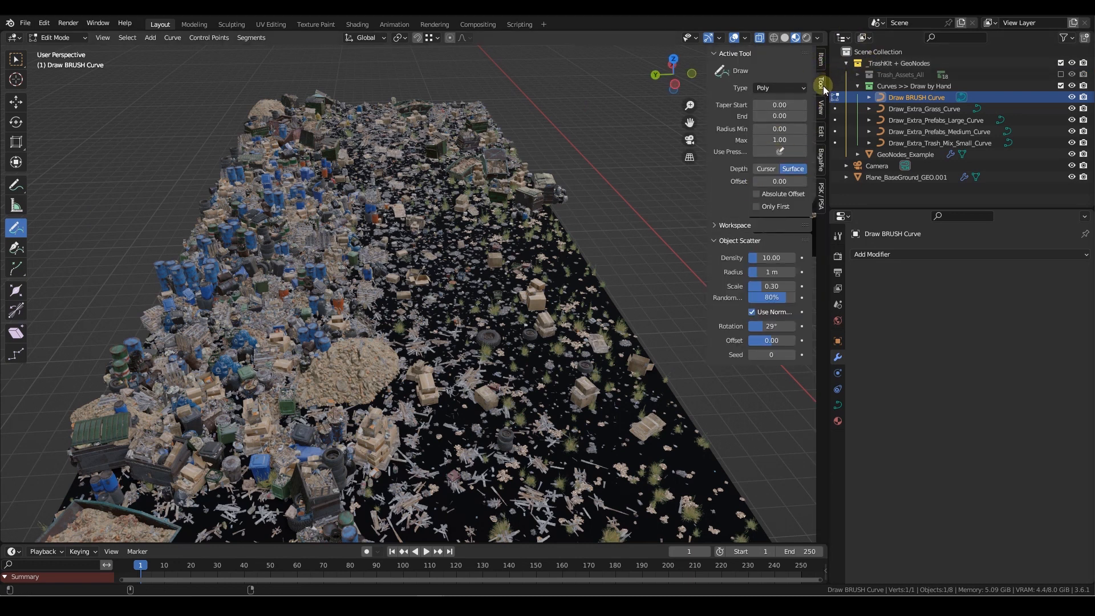
click(104, 37)
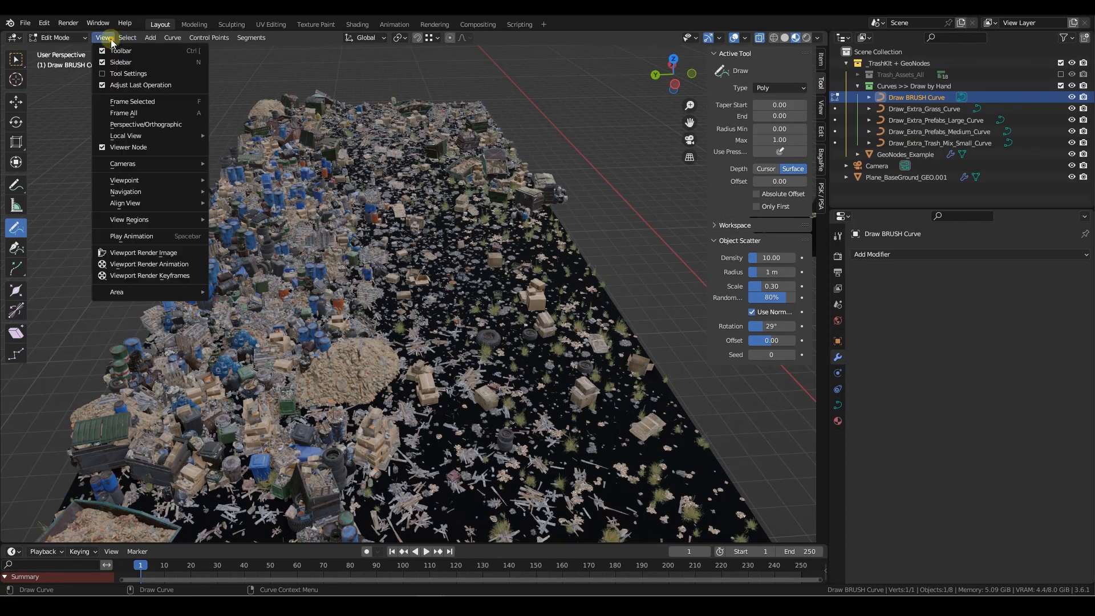
click(128, 73)
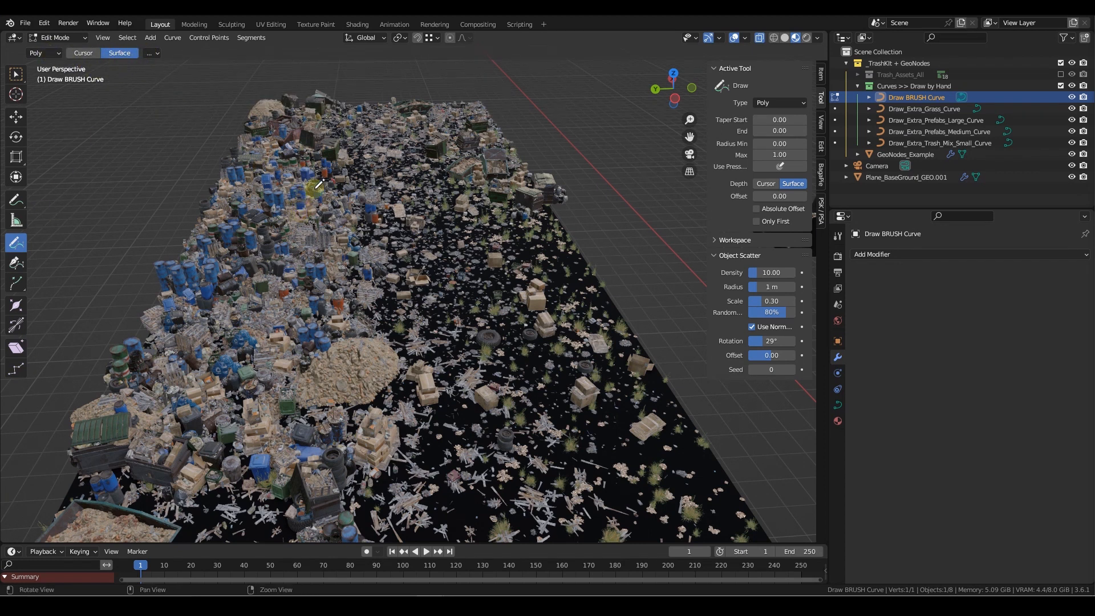
- Draw a freehand winding curve on the surface across the middle of the trash-covered ground plane
middle_drag(313, 186, 314, 187)
scroll(524, 299, up, 3)
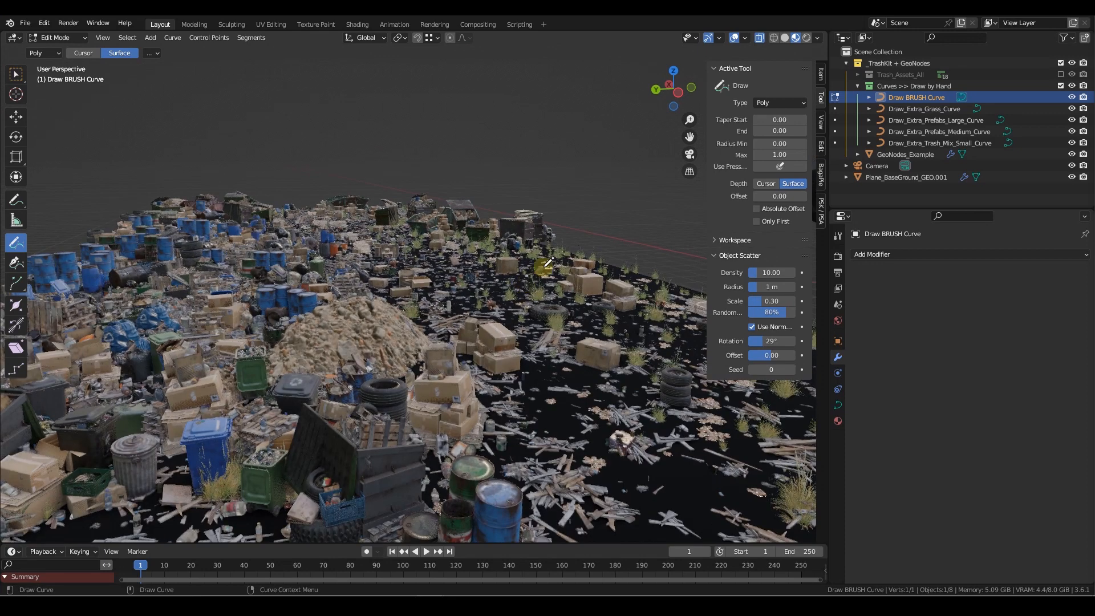
scroll(539, 284, up, 5)
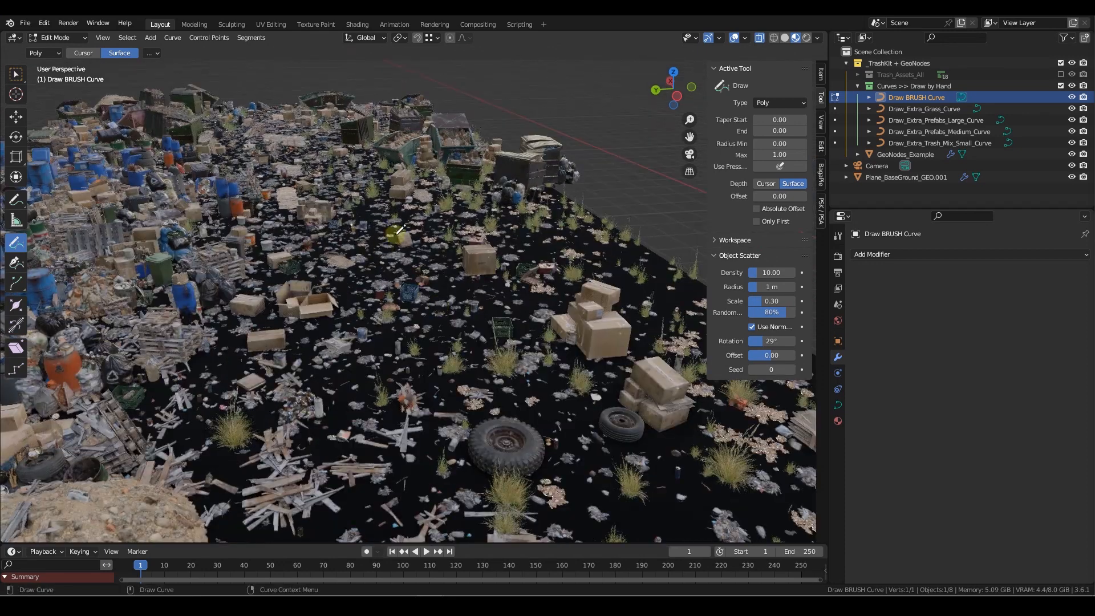
mouse_move(381, 211)
mouse_down()
mouse_move(389, 265)
mouse_move(341, 356)
mouse_move(392, 438)
mouse_move(491, 488)
mouse_up()
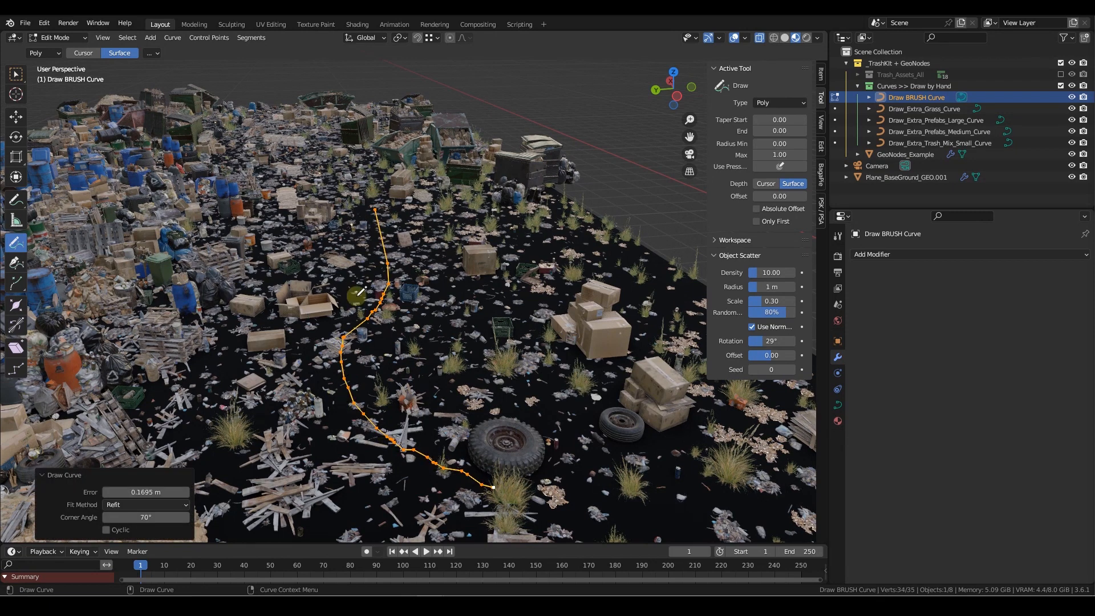
- Draw a second, short brush curve stroke at the far corner of the ground plane
scroll(483, 463, down, 4)
alt+drag(320, 191, 318, 210)
scroll(318, 211, down, 5)
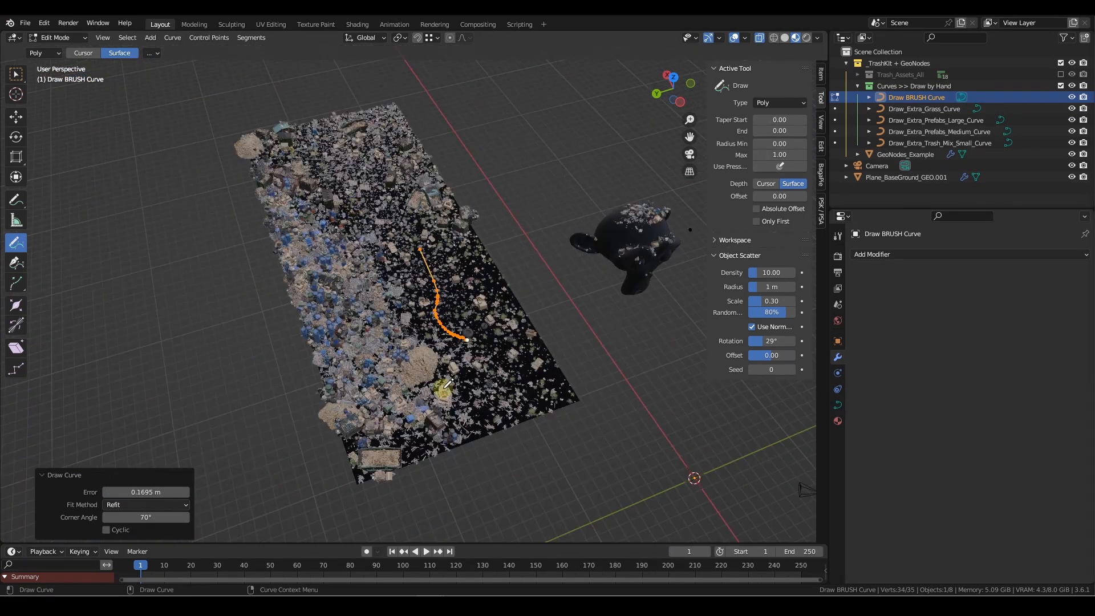
mouse_move(382, 105)
mouse_down()
mouse_move(406, 111)
mouse_move(399, 104)
mouse_up()
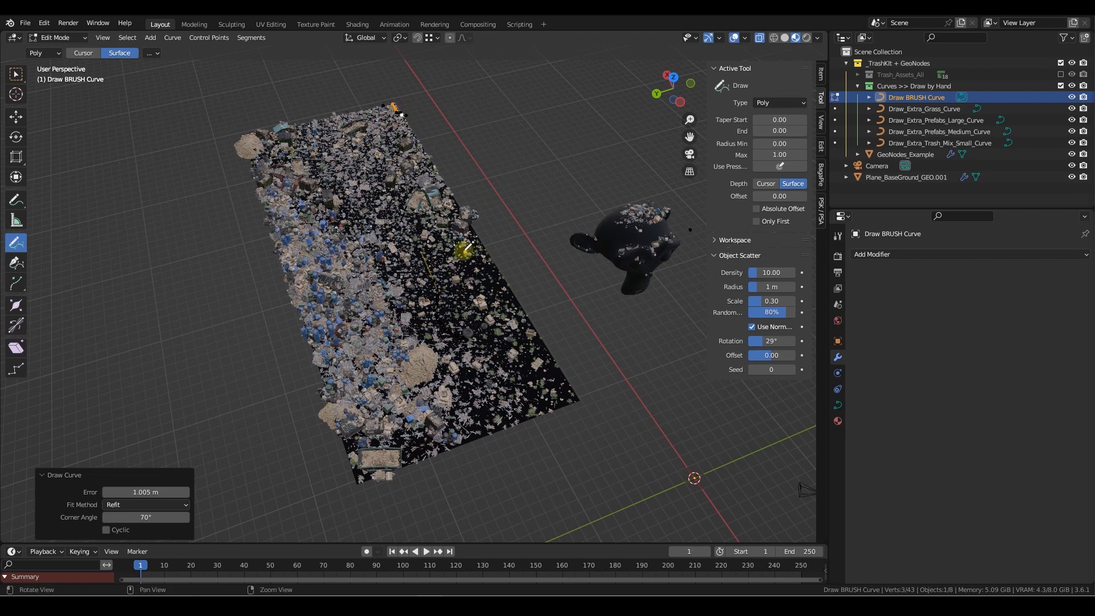
- Return to Object Mode and enable Use Curves in the ground plane's TrashKit_GeoNodes modifier
alt+drag(464, 252, 484, 263)
scroll(485, 262, up, 6)
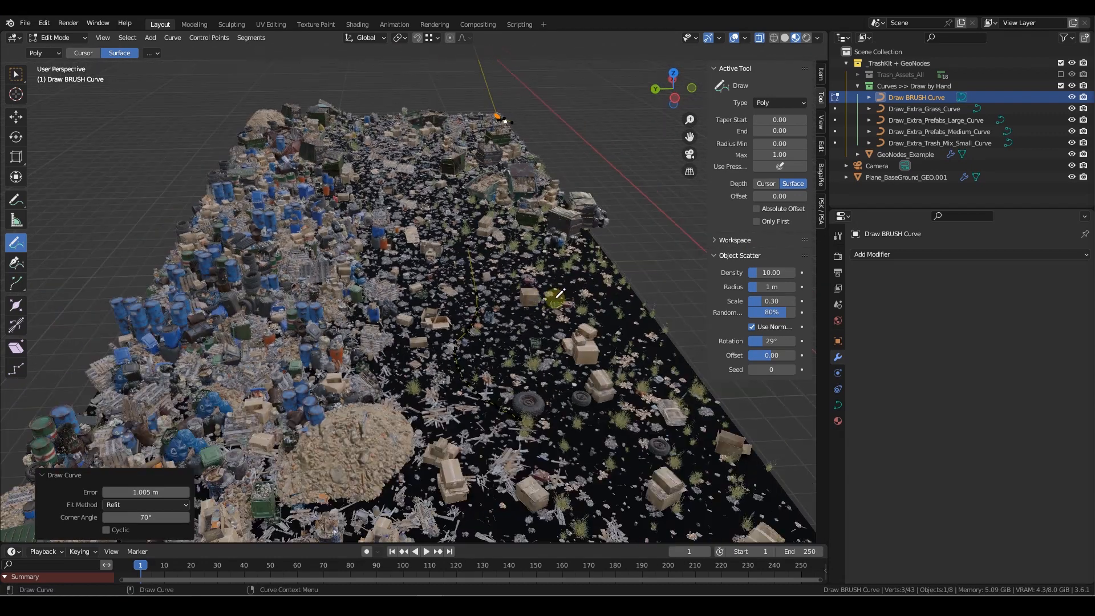
scroll(524, 264, up, 2)
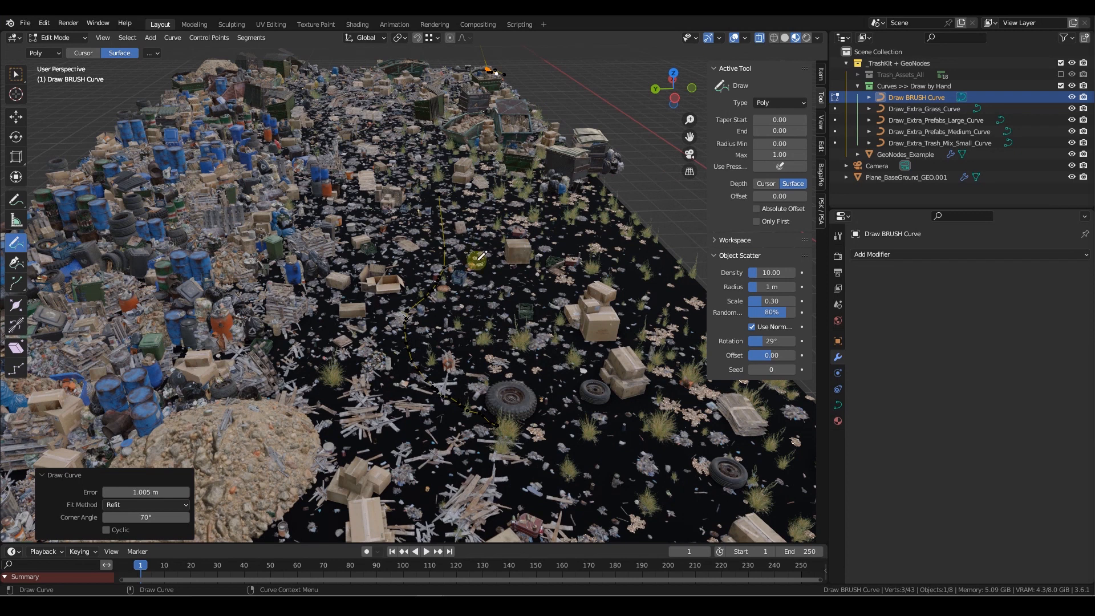
click(69, 36)
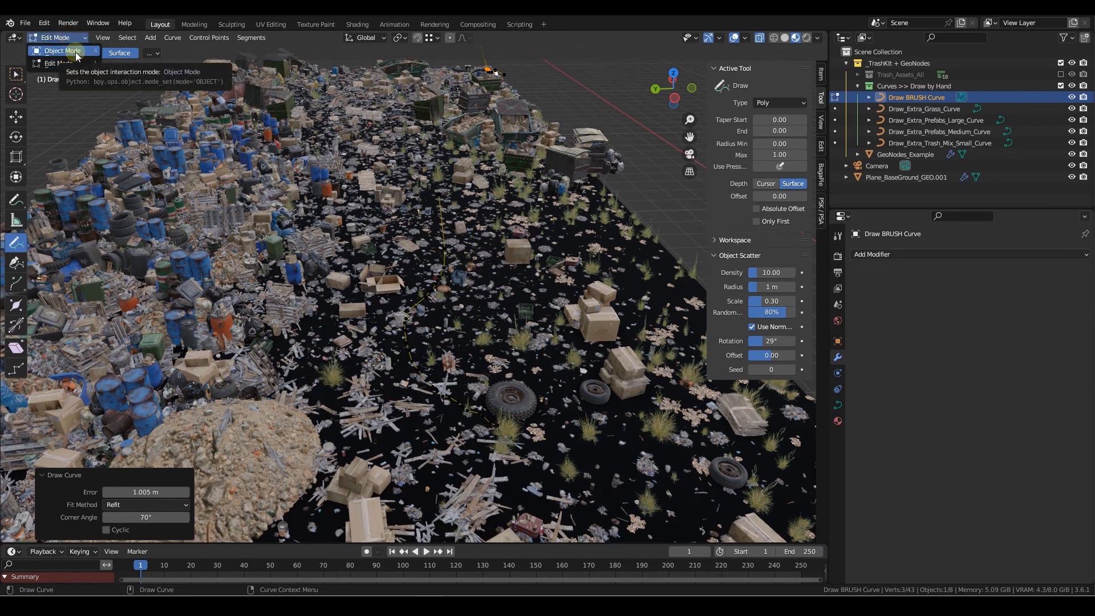
click(77, 56)
scroll(534, 274, down, 2)
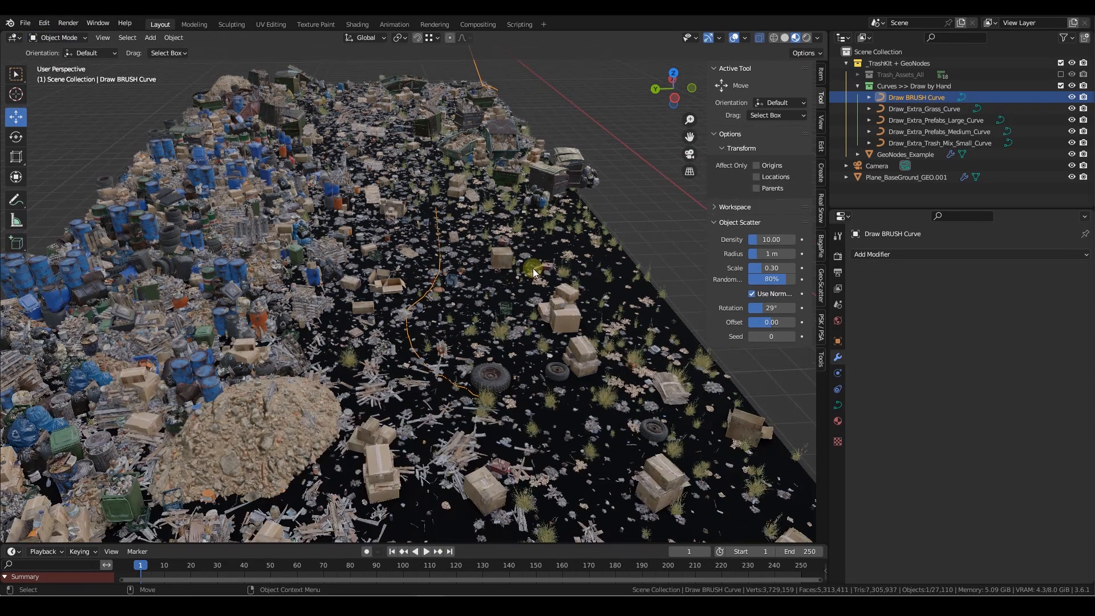
click(501, 258)
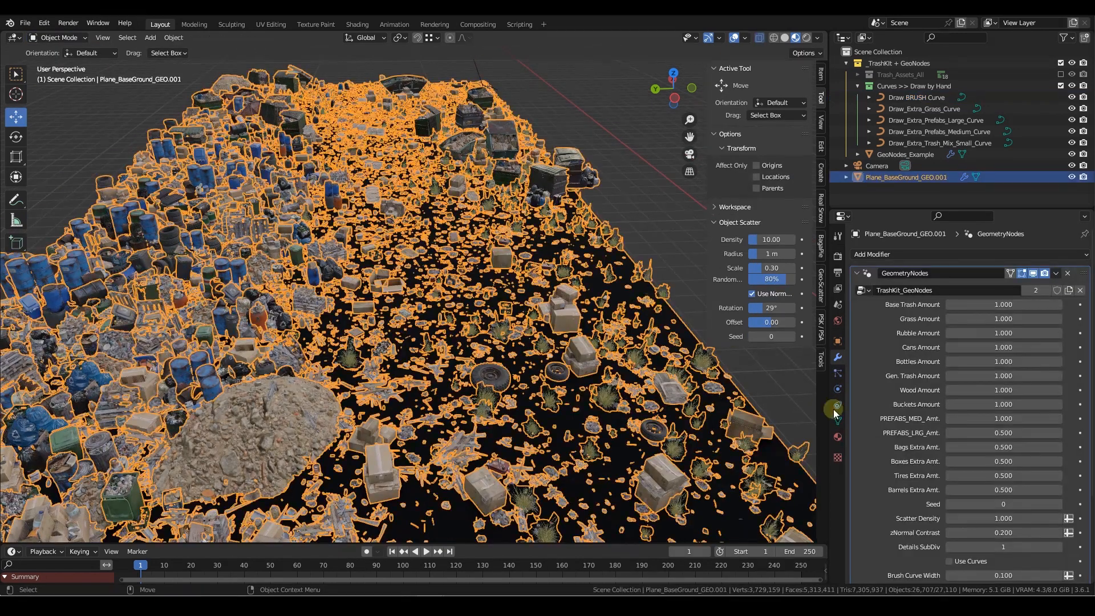
scroll(928, 326, down, 2)
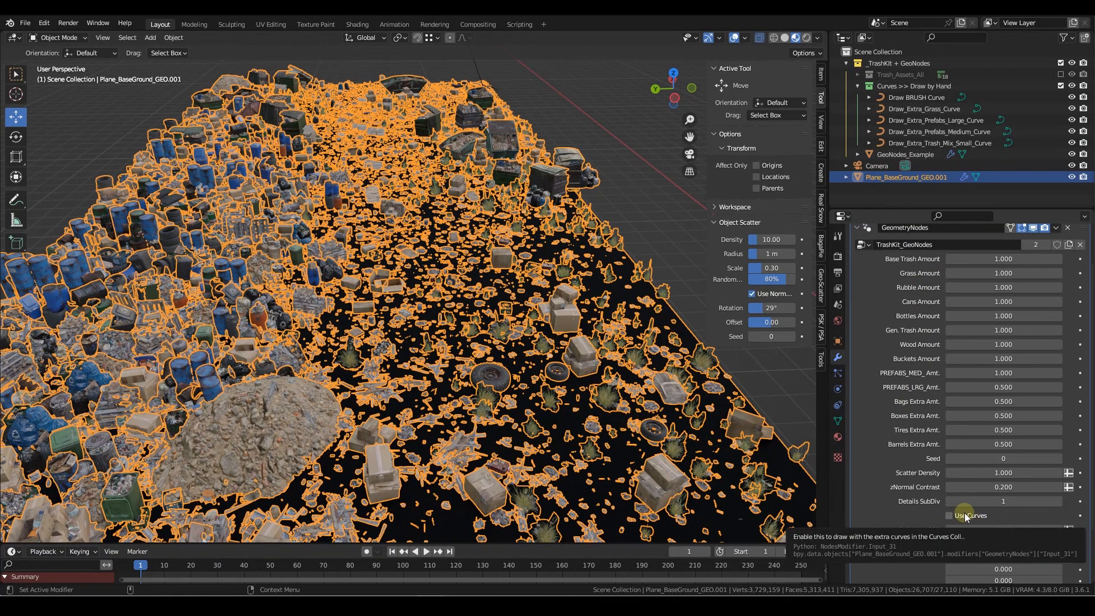
click(949, 515)
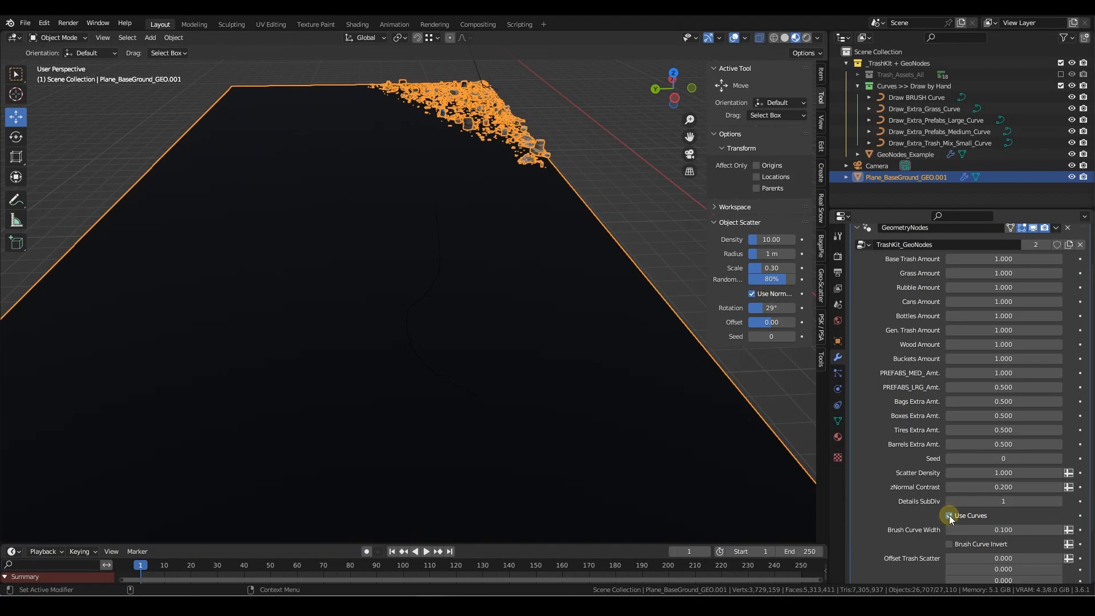
- Select the Draw BRUSH Curve and examine its strokes against the scattered trash from several angles
click(609, 188)
middle_drag(609, 189, 450, 261)
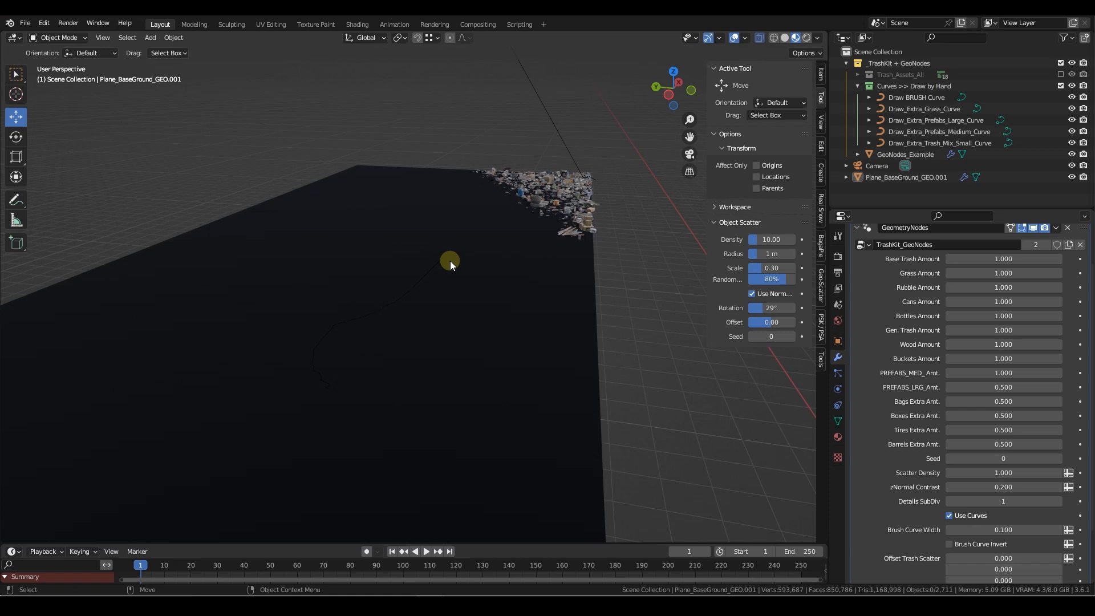
click(415, 291)
click(406, 294)
click(404, 296)
click(404, 295)
click(403, 295)
click(403, 295)
mouse_move(404, 296)
middle_down()
mouse_move(567, 223)
mouse_move(541, 314)
middle_up()
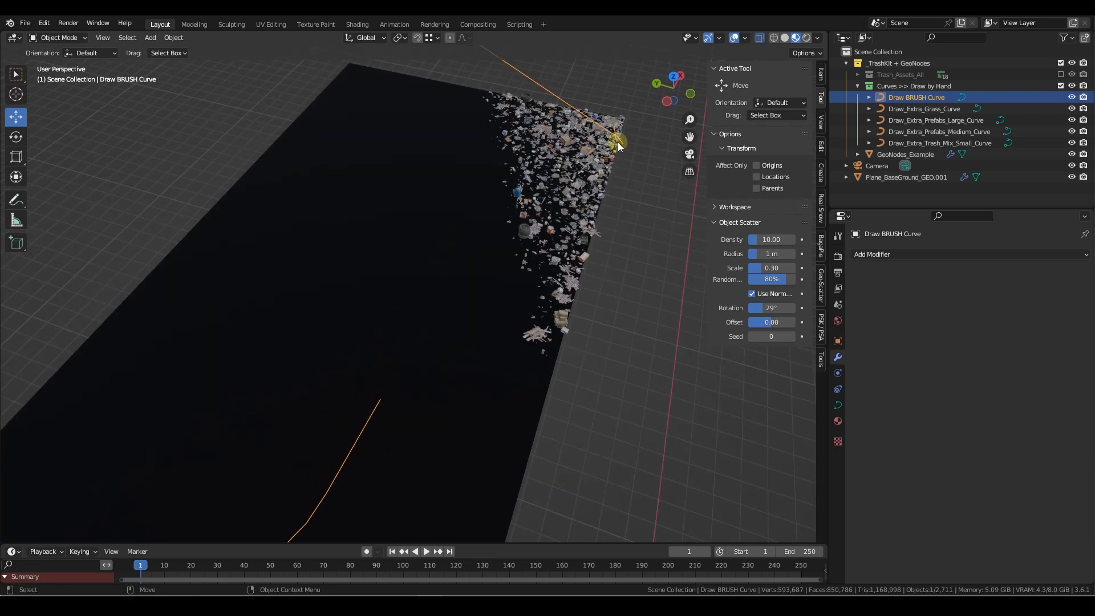
middle_drag(509, 206, 551, 210)
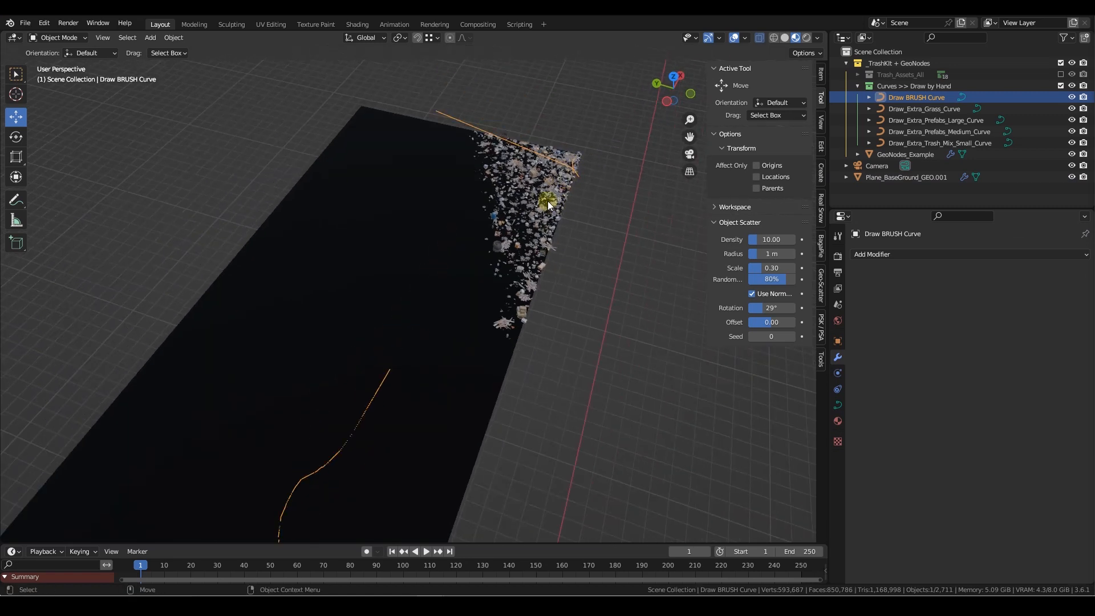
middle_drag(532, 264, 362, 422)
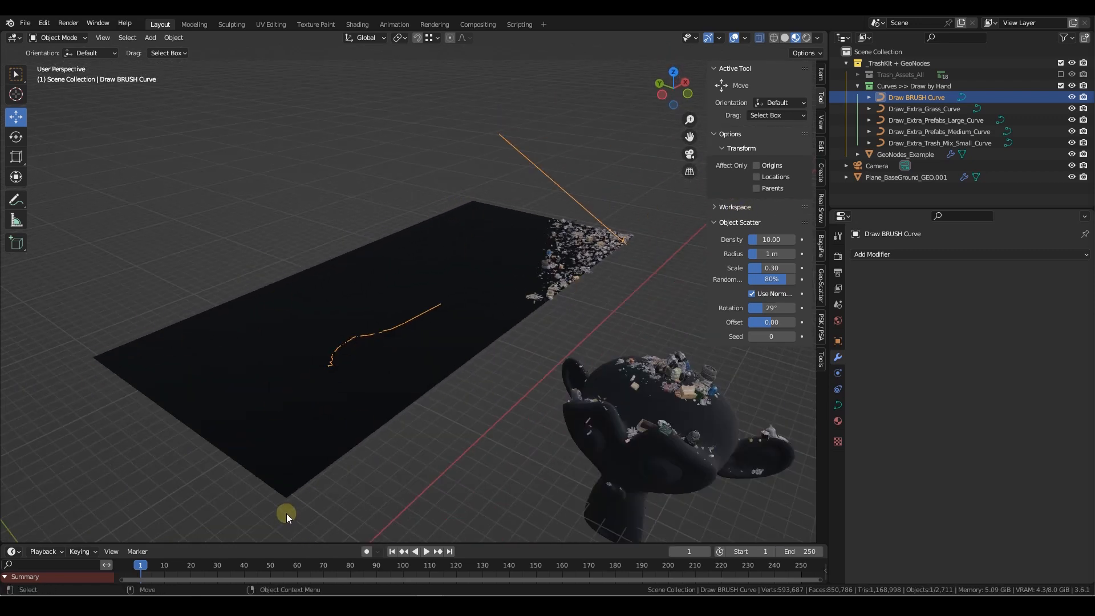
- Select the ground plane, then highlight the brush curve again and inspect its middle stroke on the plane
drag(562, 241, 545, 260)
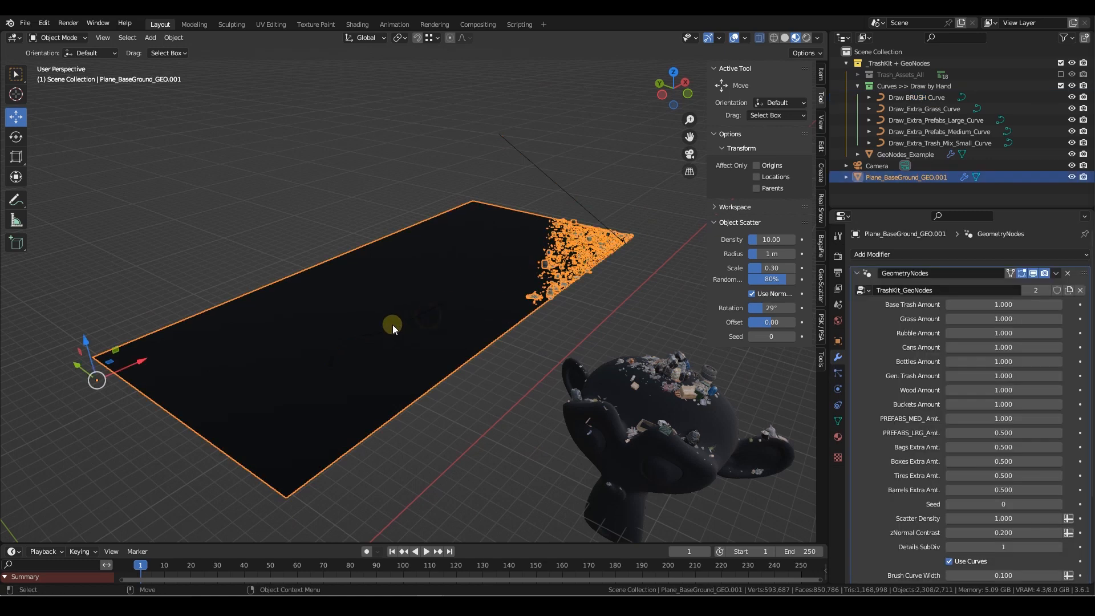
drag(395, 323, 416, 336)
ctrl+drag(428, 327, 457, 397)
mouse_move(457, 340)
middle_down()
mouse_move(433, 363)
mouse_move(422, 340)
middle_up()
scroll(444, 376, up, 3)
scroll(422, 340, down, 3)
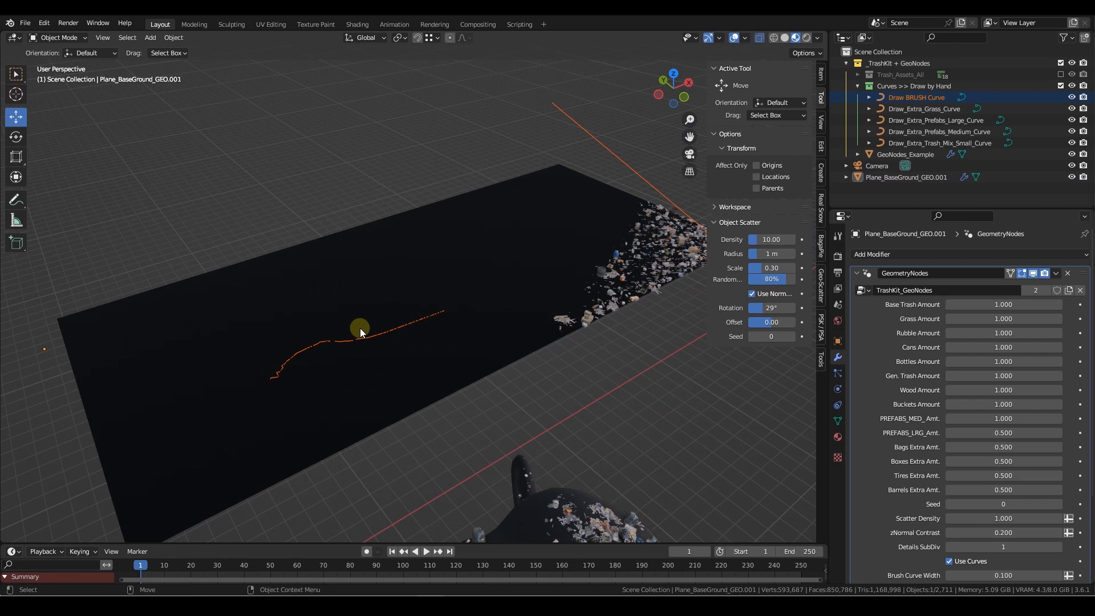
middle_drag(446, 289, 507, 283)
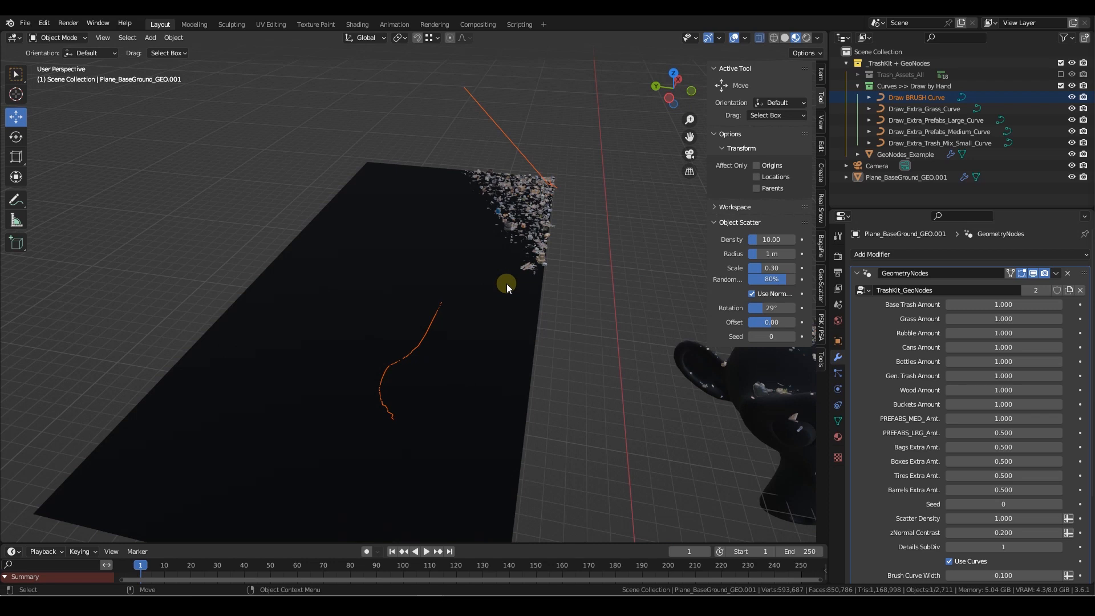
- Select the ground plane and raise Details SubDiv to 8 in its TrashKit_GeoNodes modifier
click(504, 288)
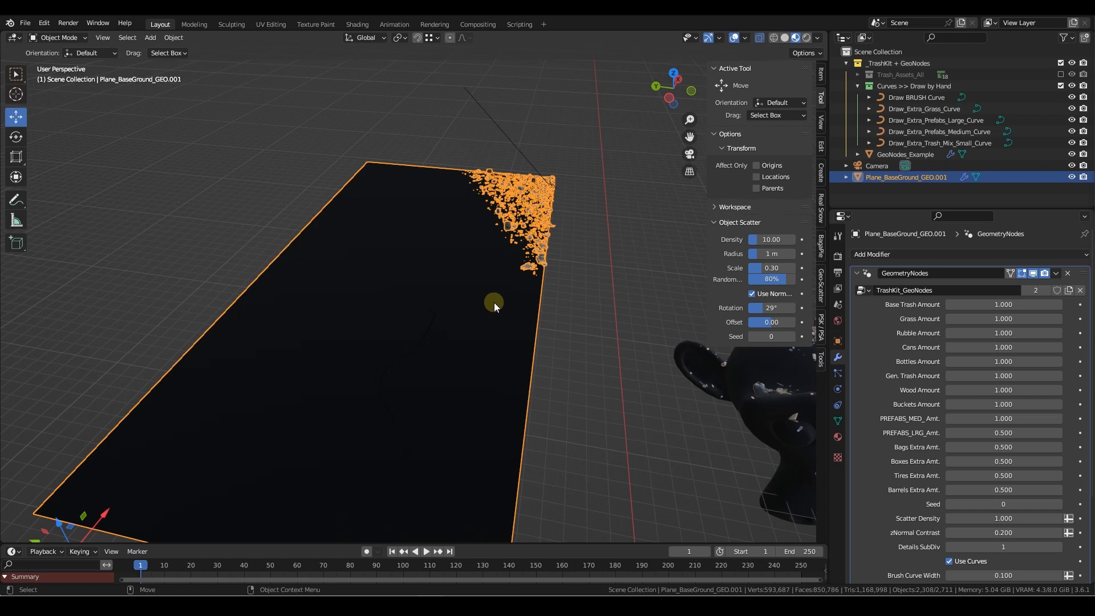
scroll(953, 409, down, 3)
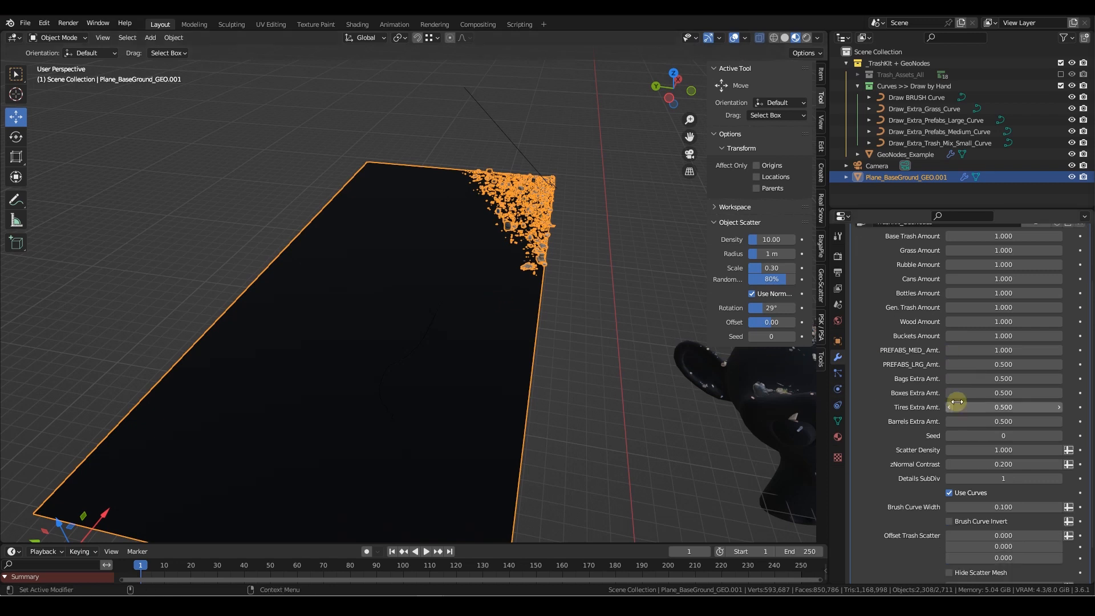
middle_drag(540, 337, 502, 325)
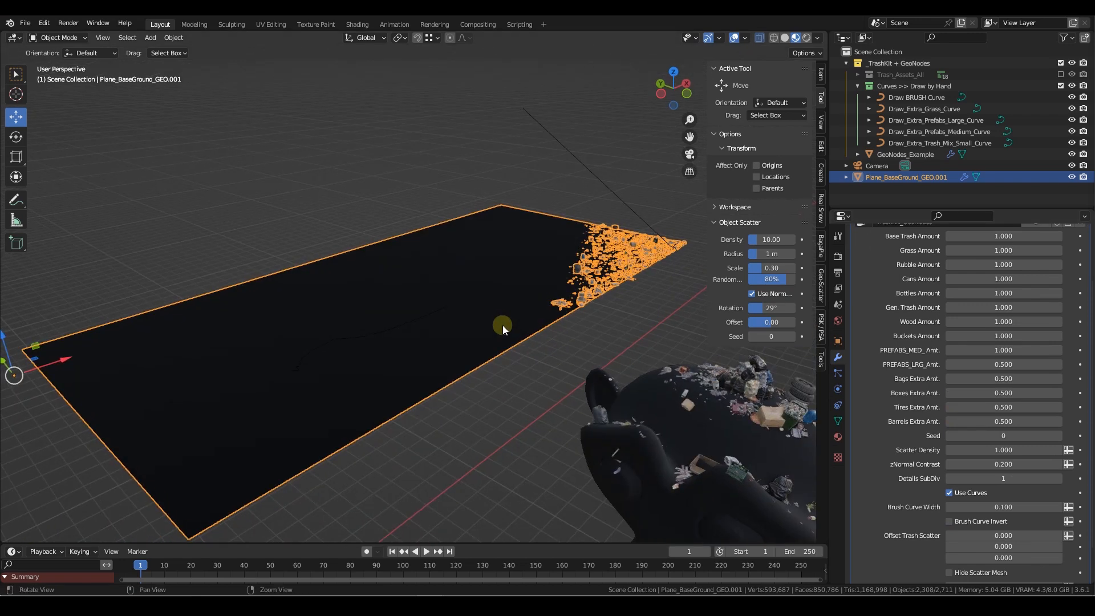
scroll(943, 454, down, 2)
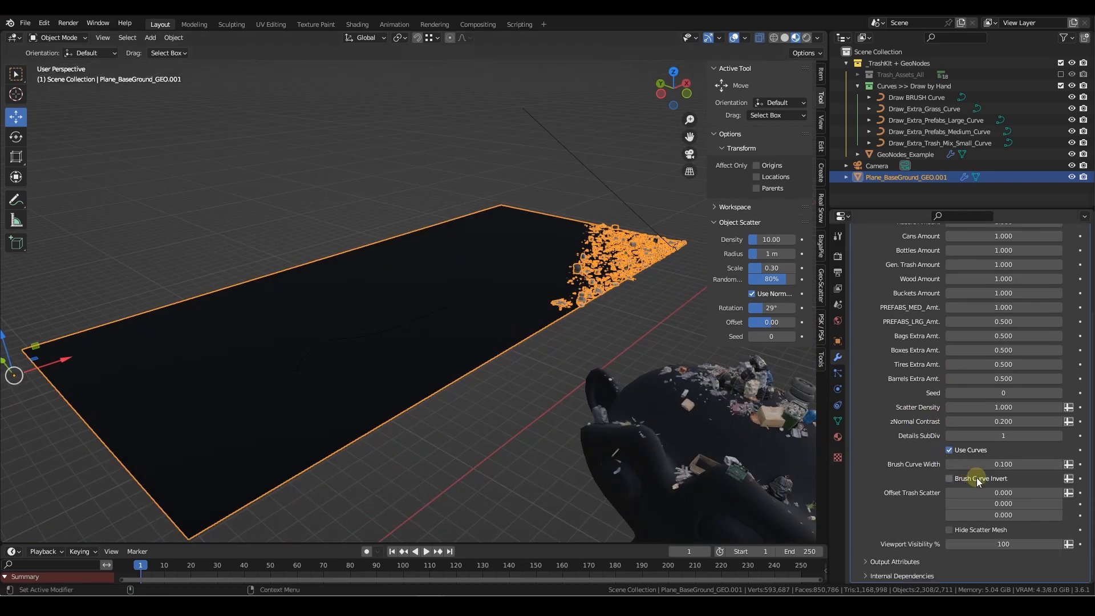
scroll(959, 500, up, 5)
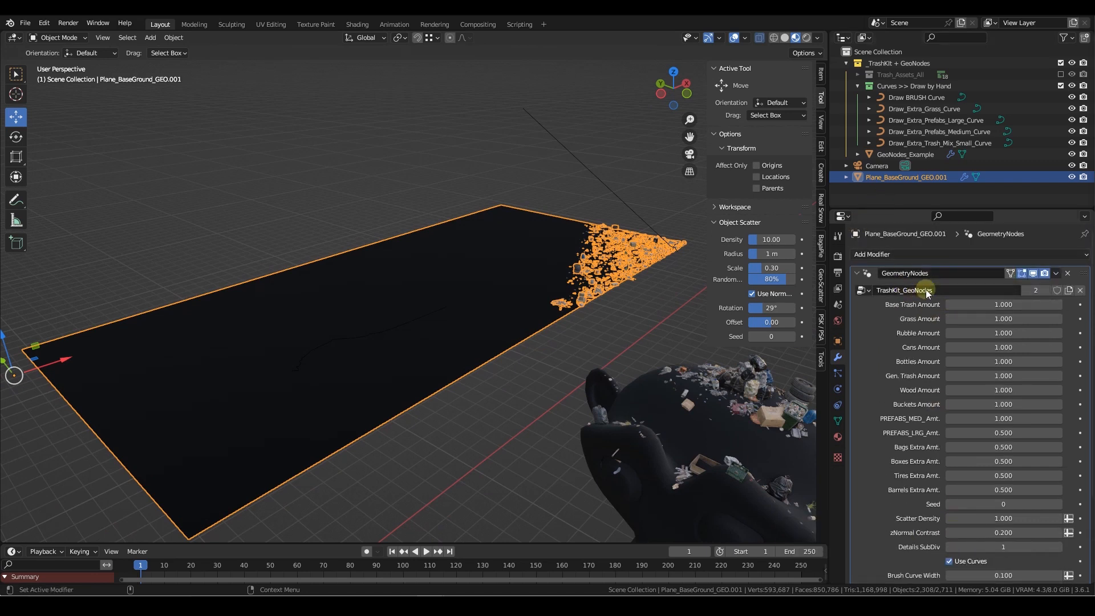
scroll(935, 325, down, 5)
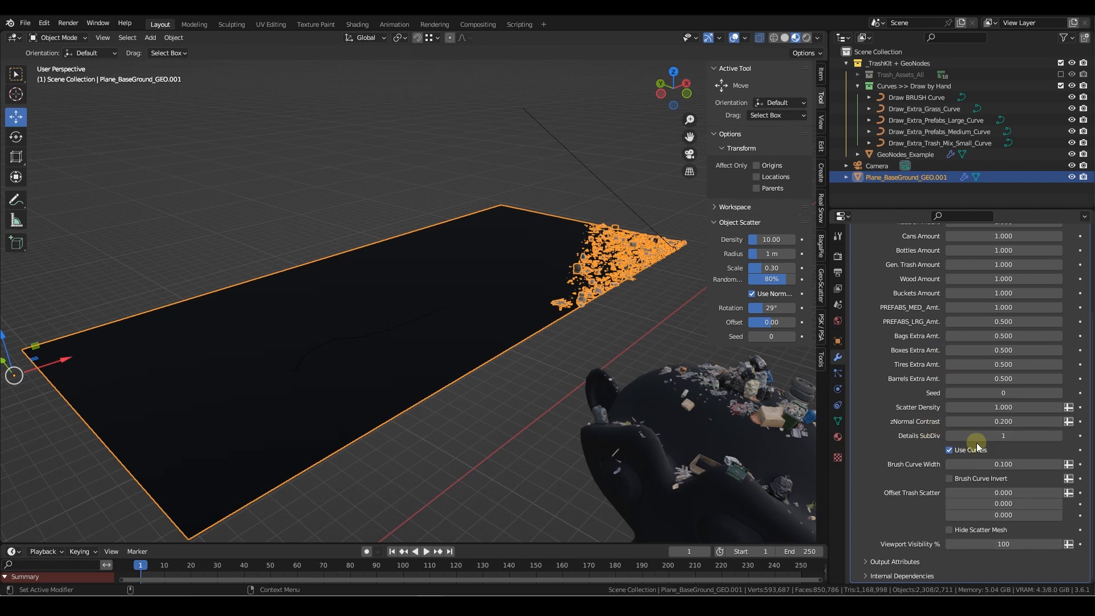
click(1059, 435)
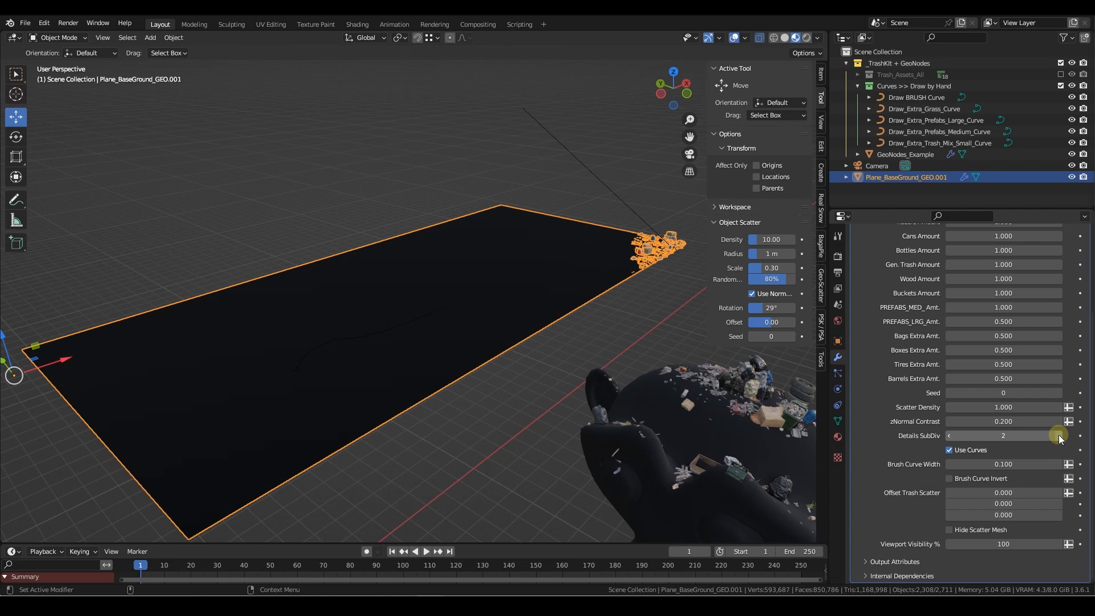
click(1058, 435)
click(1059, 435)
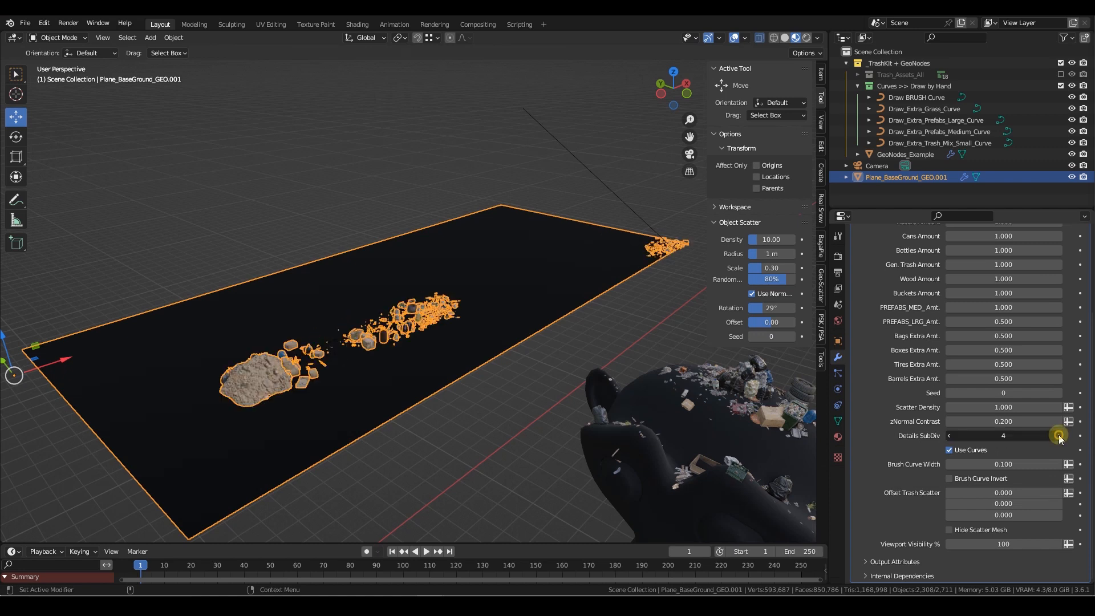
click(1059, 434)
click(1059, 436)
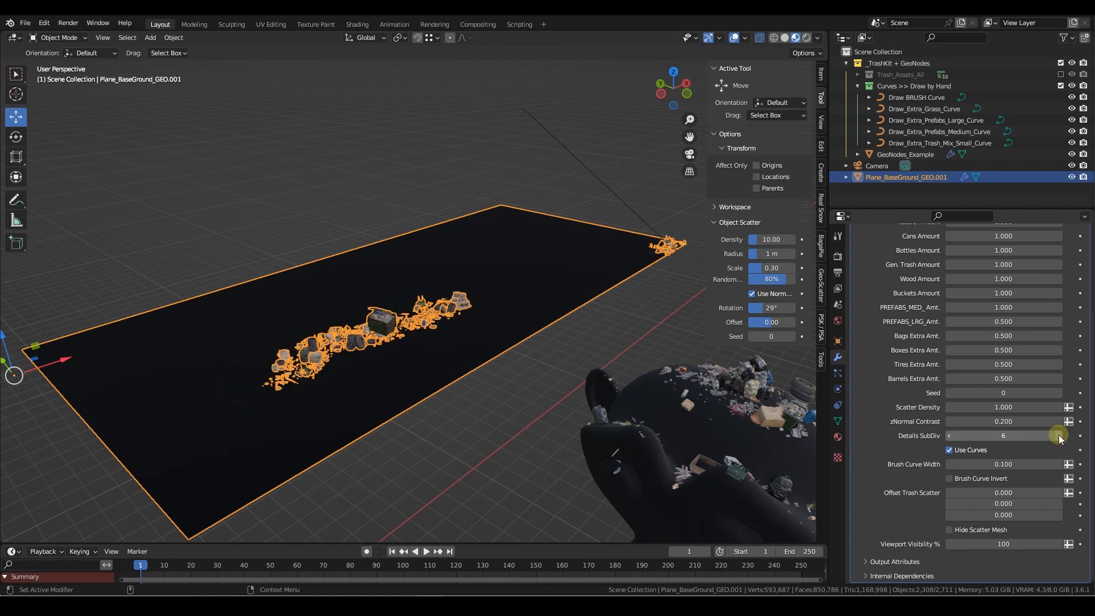
click(1058, 435)
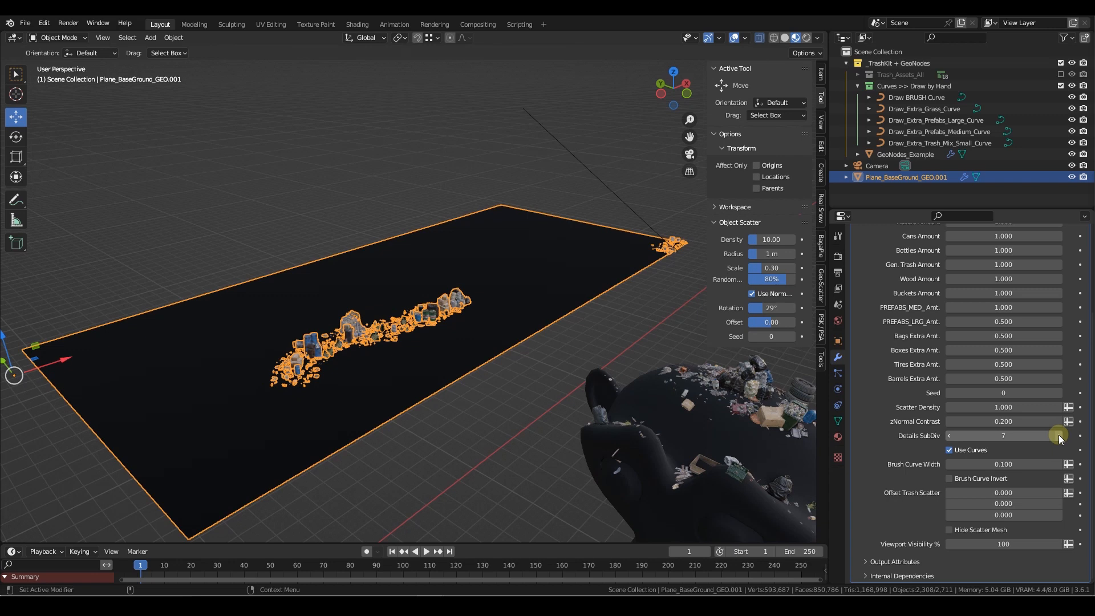
click(1059, 435)
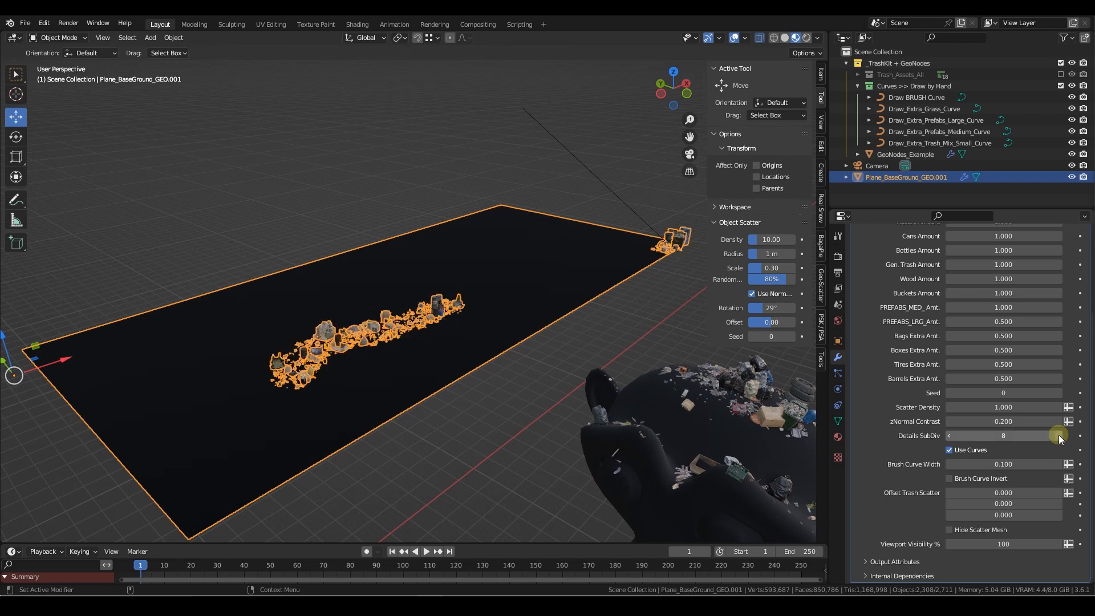
mouse_move(593, 337)
middle_down()
mouse_move(669, 307)
mouse_move(675, 378)
mouse_move(621, 289)
mouse_move(631, 291)
mouse_move(545, 352)
mouse_move(588, 320)
middle_up()
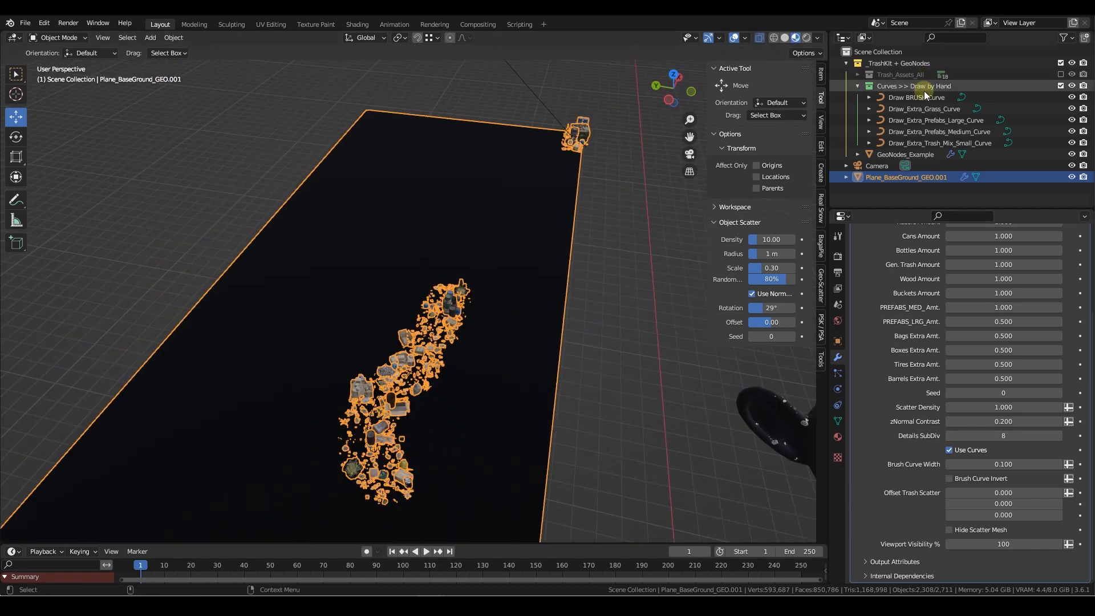
- Edit the Draw BRUSH Curve by drawing three more strokes near the far end of the plane, and return to Object Mode
click(922, 105)
middle_drag(604, 302, 590, 300)
scroll(589, 300, up, 2)
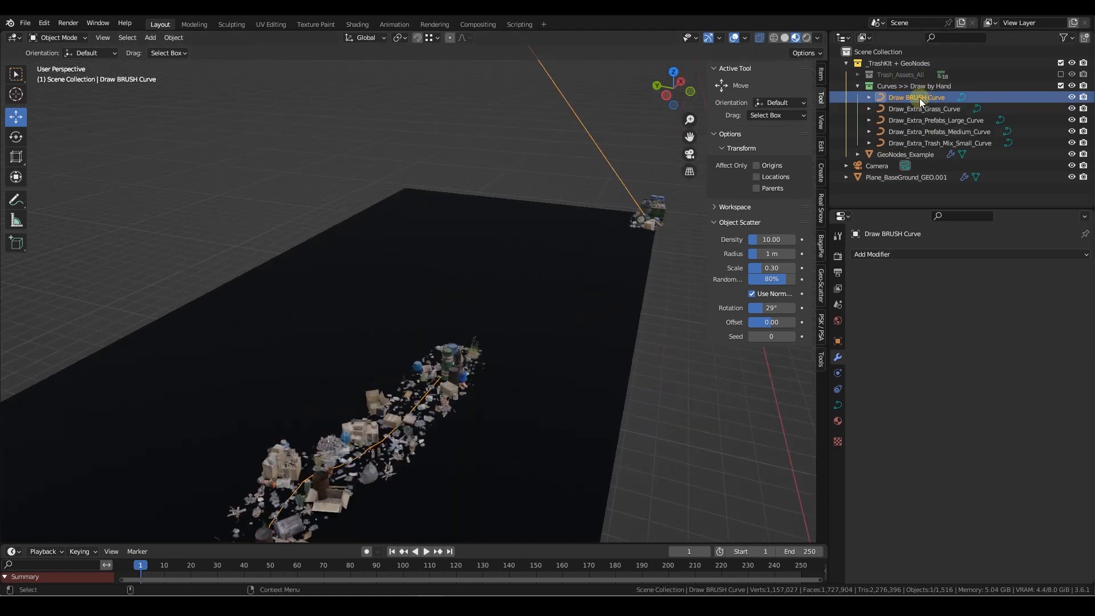
key(Tab)
mouse_move(567, 232)
middle_down()
mouse_move(586, 225)
mouse_move(565, 214)
mouse_move(491, 264)
mouse_move(433, 255)
middle_up()
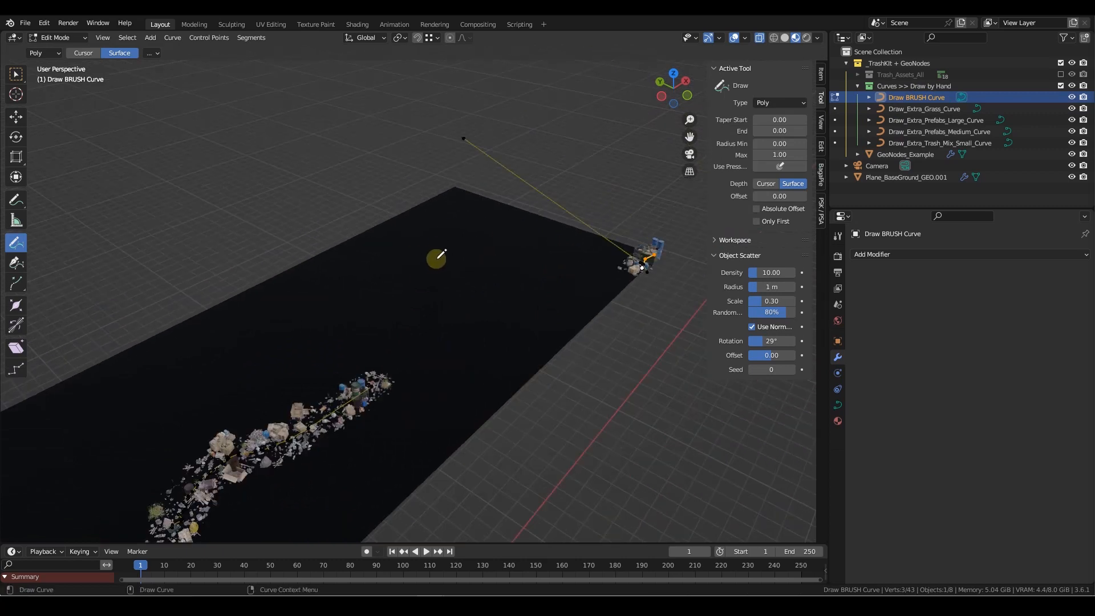
drag(474, 284, 475, 284)
drag(516, 240, 540, 294)
mouse_move(559, 255)
mouse_down()
mouse_move(554, 289)
mouse_move(573, 294)
mouse_up()
mouse_move(553, 311)
middle_down()
mouse_move(542, 325)
mouse_move(601, 340)
mouse_move(496, 315)
middle_up()
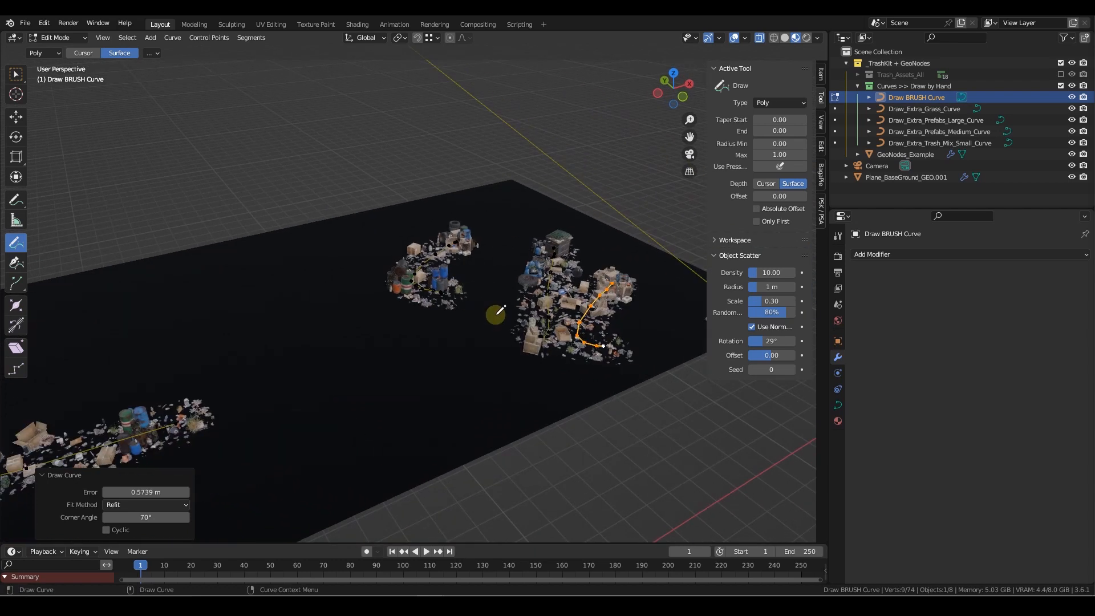
key(Tab)
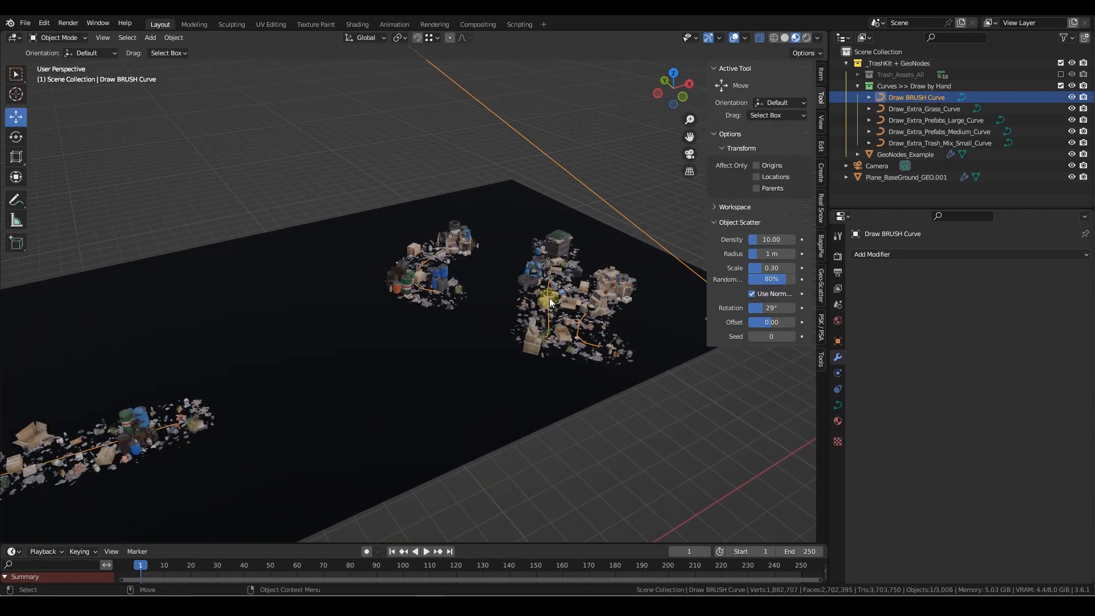
- Select the ground plane and set its Brush Curve Width to 0.350
click(577, 336)
scroll(963, 471, down, 2)
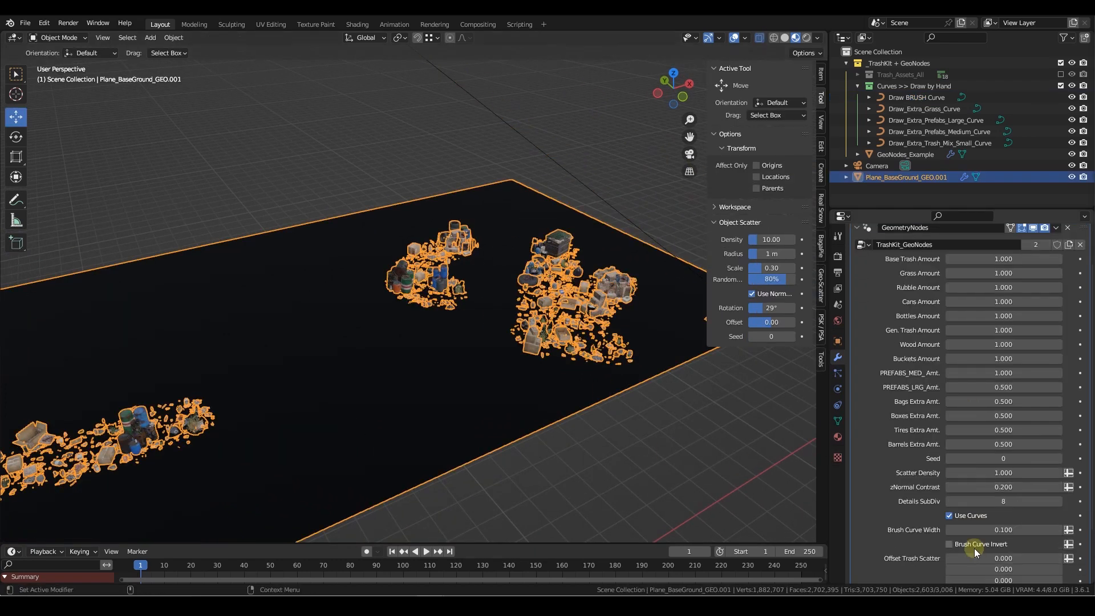
mouse_move(1004, 530)
mouse_down()
mouse_move(1027, 530)
mouse_move(1010, 530)
mouse_up()
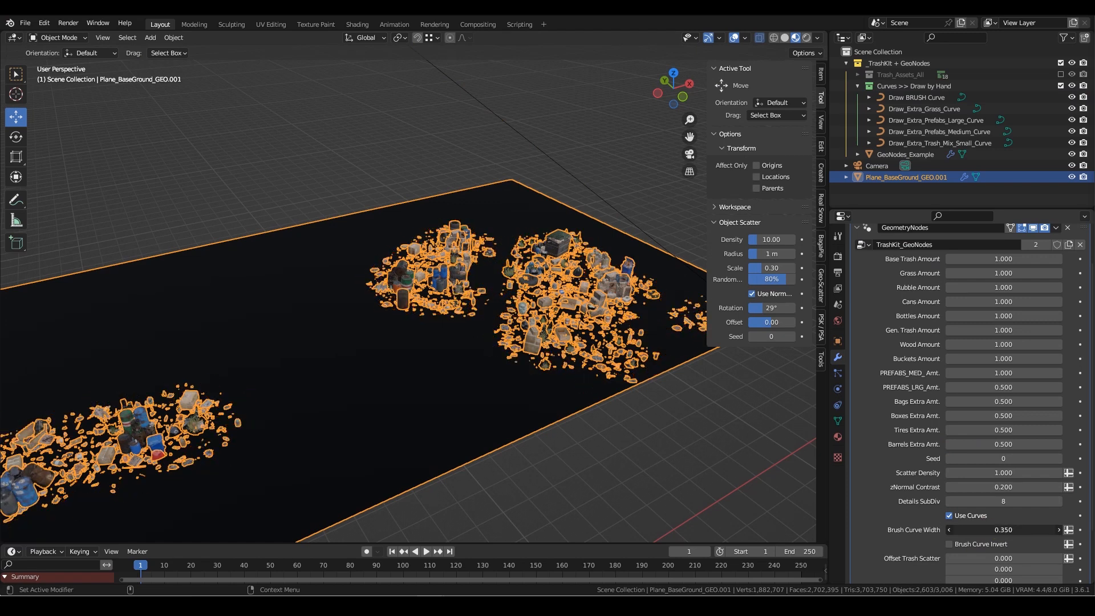
- Enable Brush Curve Invert and increase the Brush Curve Width to 1.000
click(984, 545)
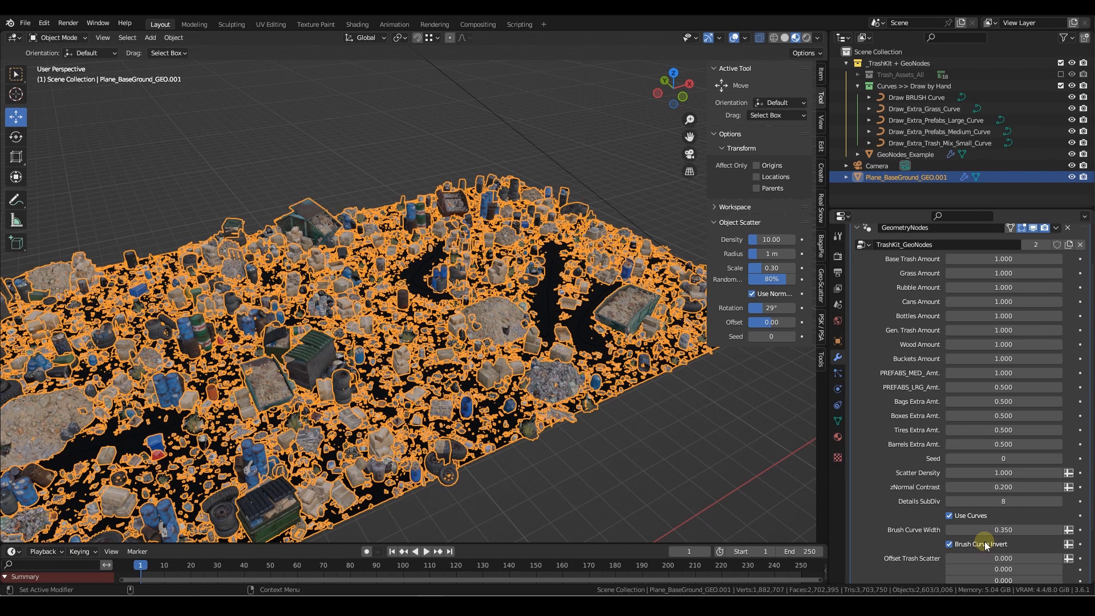
mouse_move(1003, 530)
mouse_down()
mouse_move(993, 529)
mouse_move(1040, 530)
mouse_up()
middle_drag(227, 261, 542, 296)
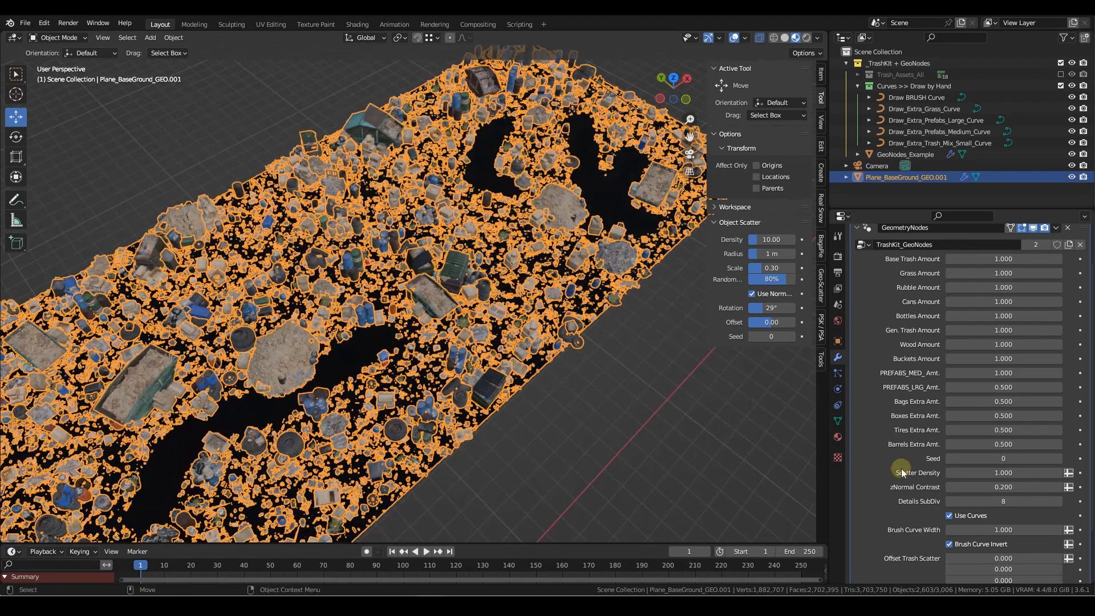
- Disable Brush Curve Invert, clear the selection and inspect the trash scattered along the strokes up close
click(989, 547)
mouse_move(538, 320)
middle_down()
mouse_move(546, 293)
mouse_move(1072, 581)
middle_up()
key(alt+a)
middle_drag(437, 377, 546, 297)
middle_drag(584, 228, 674, 353)
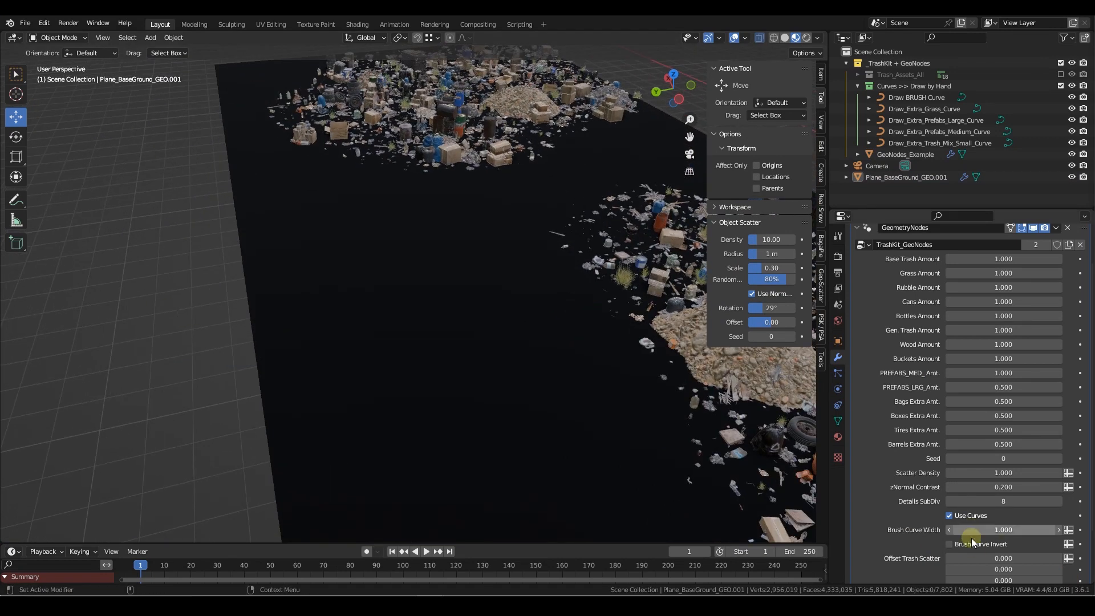
alt+right_drag(636, 290, 648, 291)
alt+middle_drag(648, 291, 522, 347)
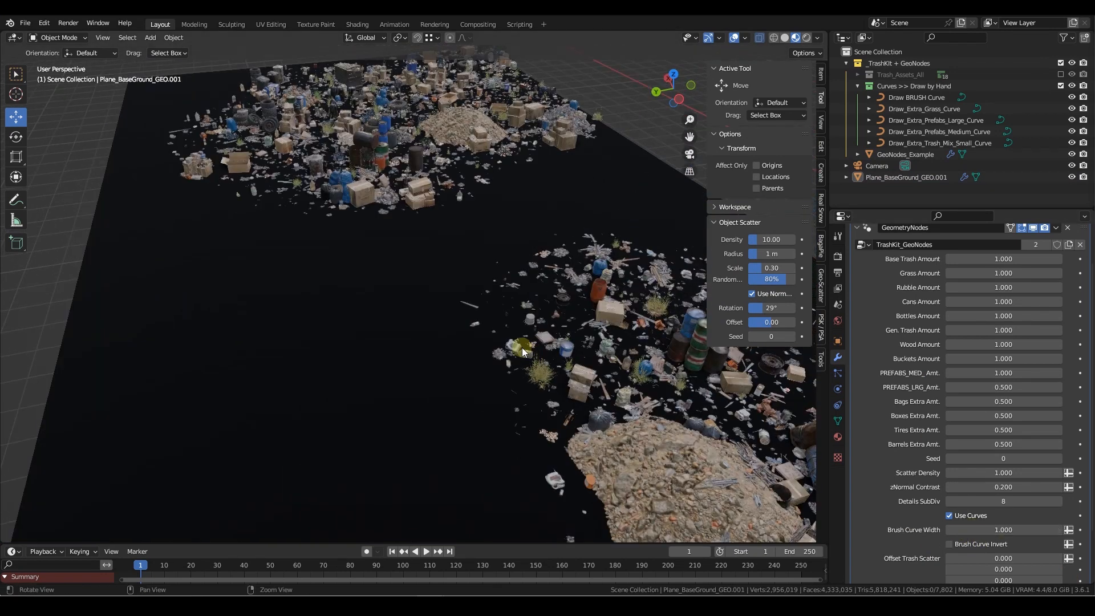
alt+drag(522, 347, 541, 337)
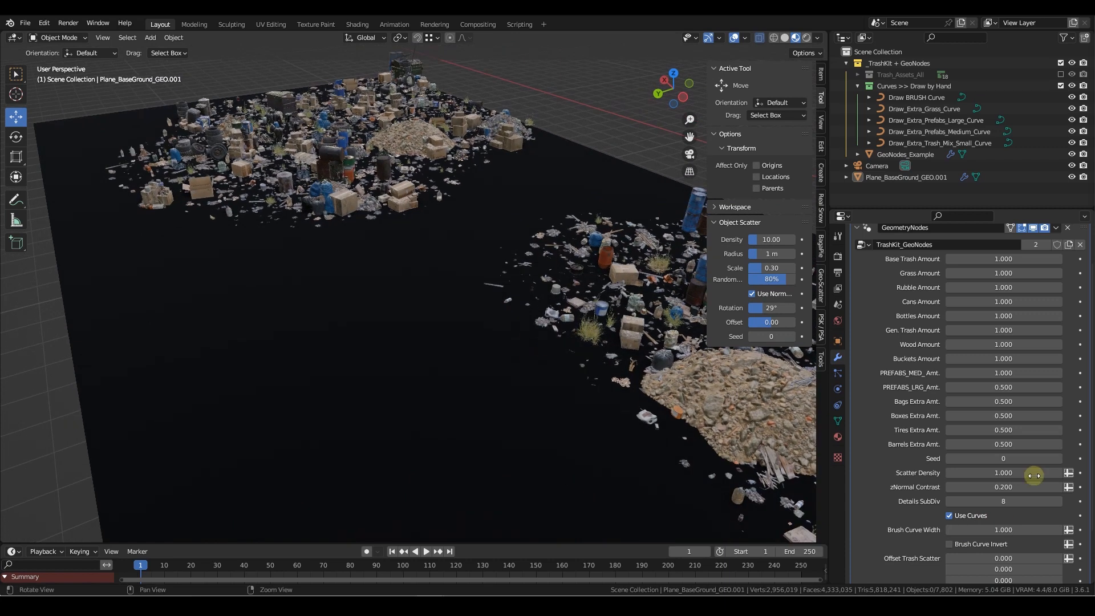
- Draw several short strokes in the Draw_Extra_Grass_Curve on the empty part of the plane, and return to Object Mode
click(930, 109)
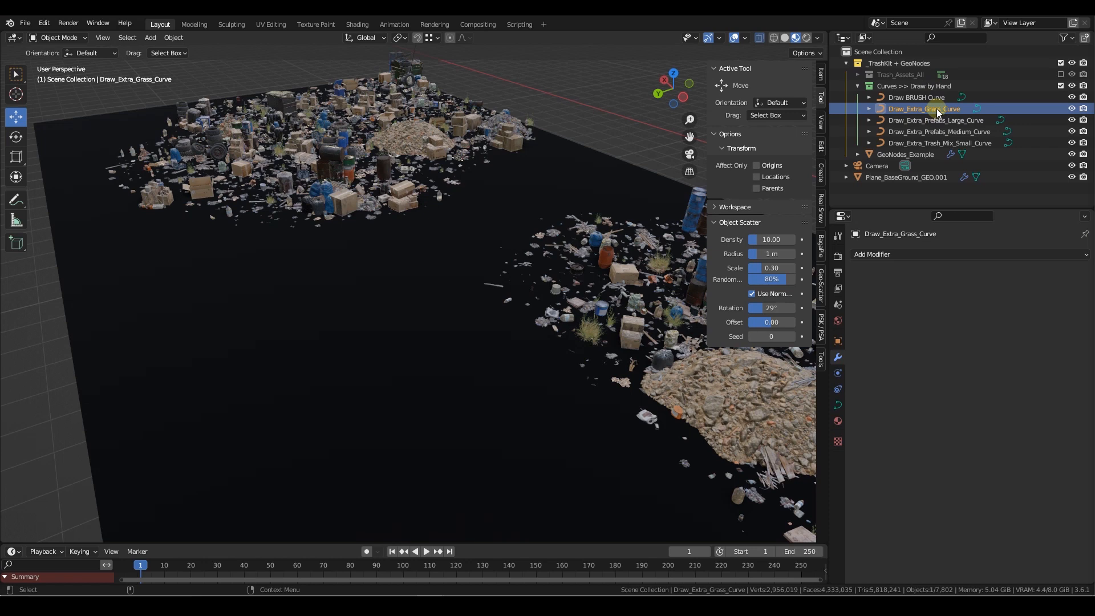
key(Tab)
scroll(422, 418, up, 2)
mouse_move(409, 418)
middle_down()
mouse_move(371, 419)
mouse_move(497, 271)
mouse_move(447, 328)
middle_up()
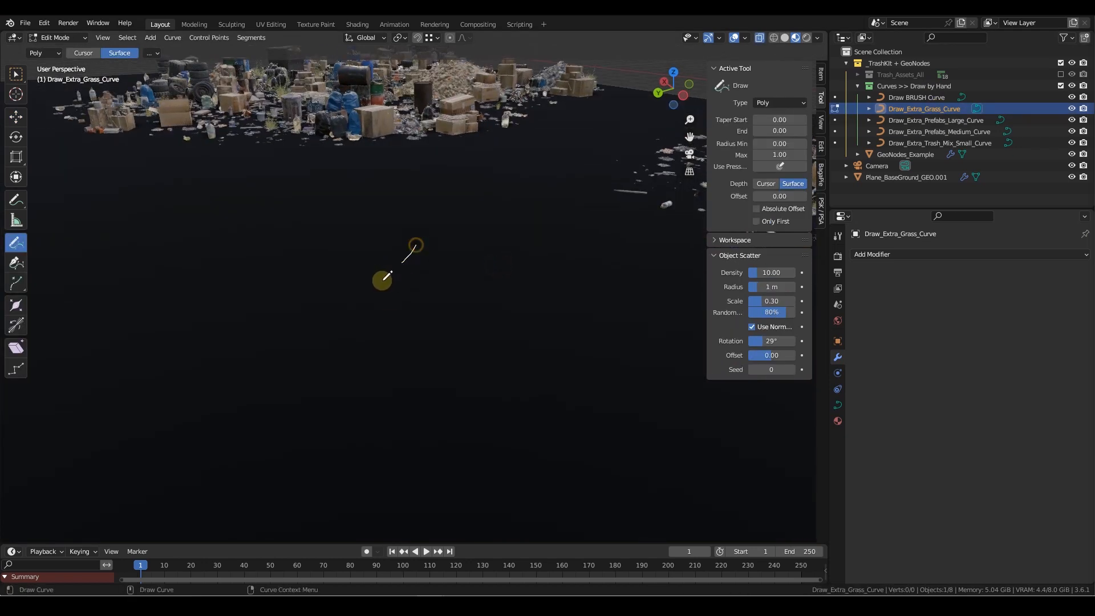
drag(387, 277, 354, 308)
drag(576, 288, 505, 434)
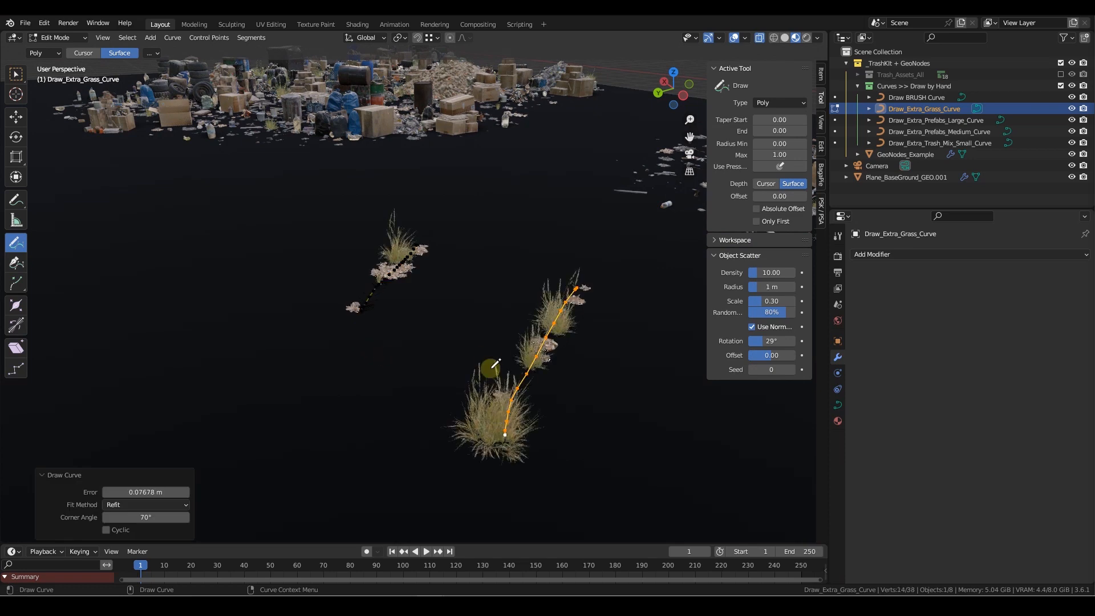
scroll(495, 364, down, 2)
drag(450, 288, 395, 420)
key(Tab)
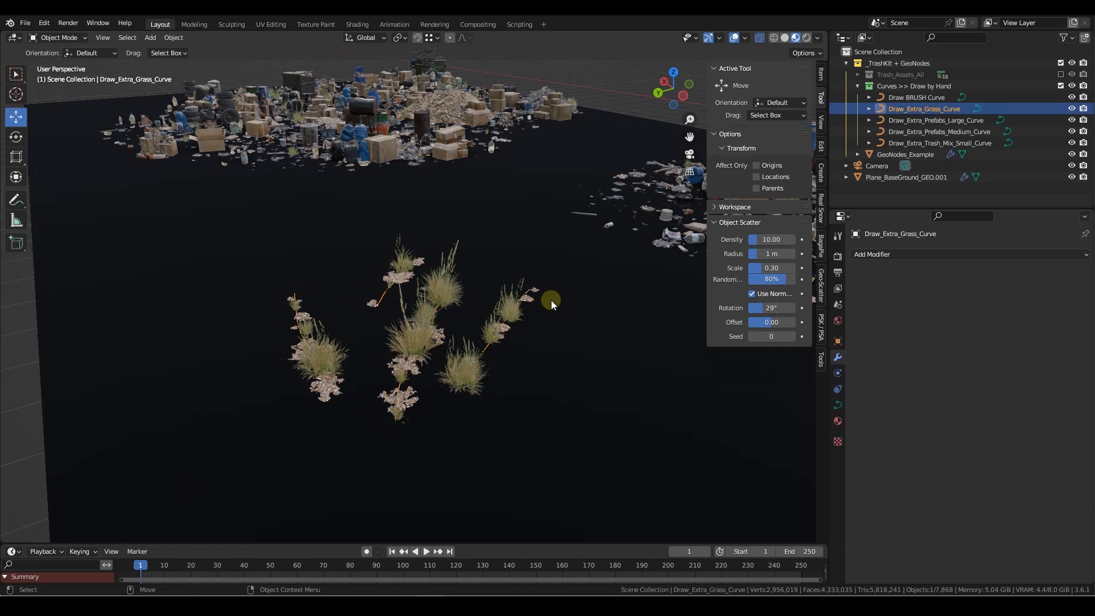
- Select the ground plane and turn Use Curves off and back on to compare the scatter
click(584, 299)
scroll(974, 525, down, 2)
click(949, 515)
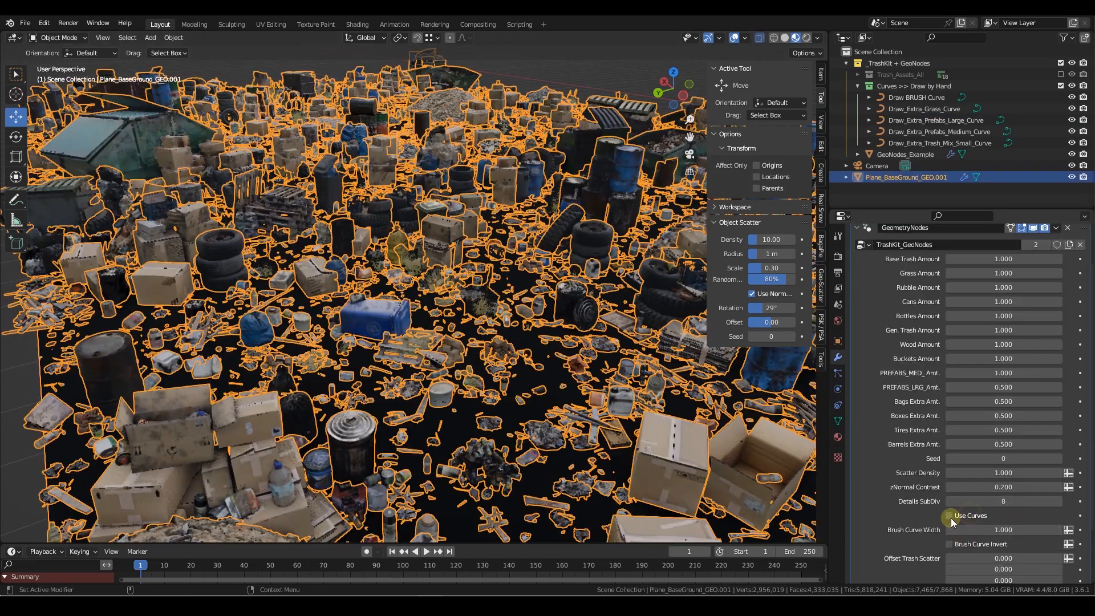
click(960, 515)
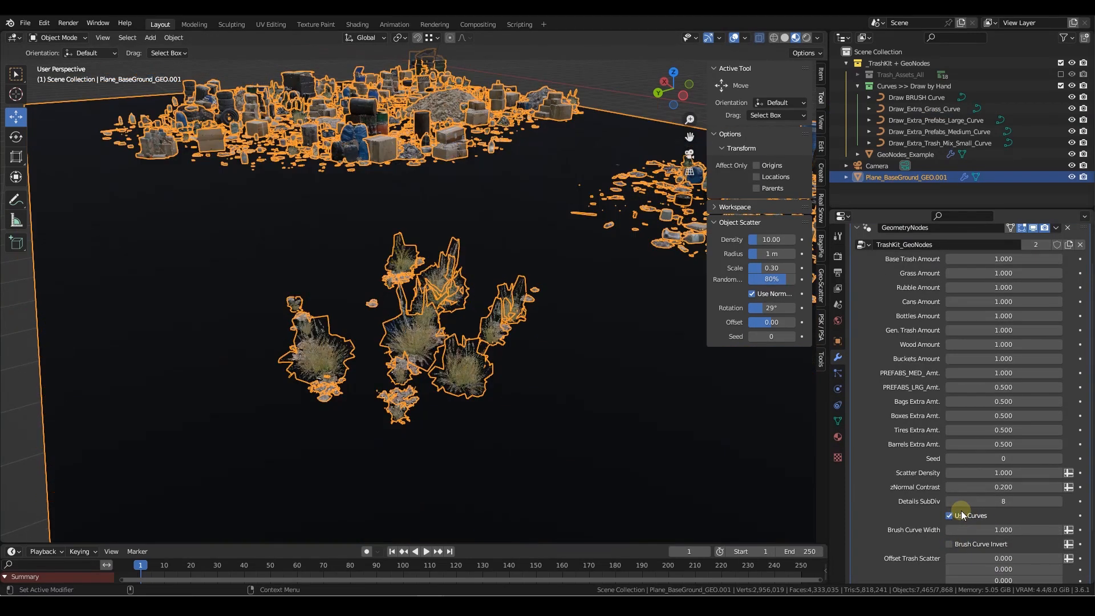
- Examine the remaining modifier settings and the overall trash and grass distribution across the ground plane
scroll(978, 518, down, 1)
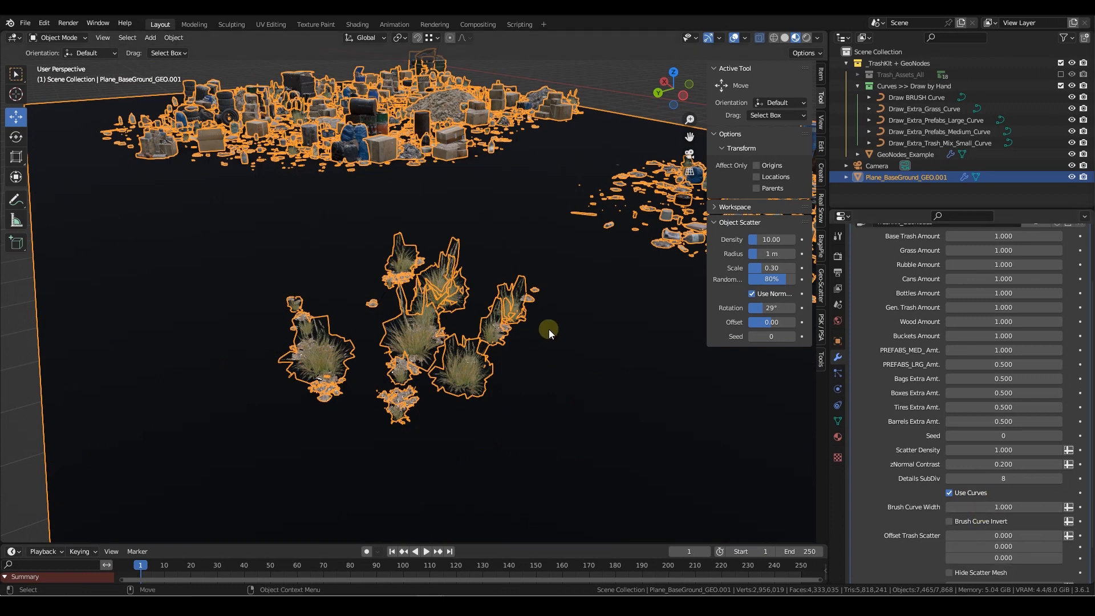
scroll(548, 330, down, 5)
scroll(992, 542, down, 2)
middle_drag(631, 431, 614, 358)
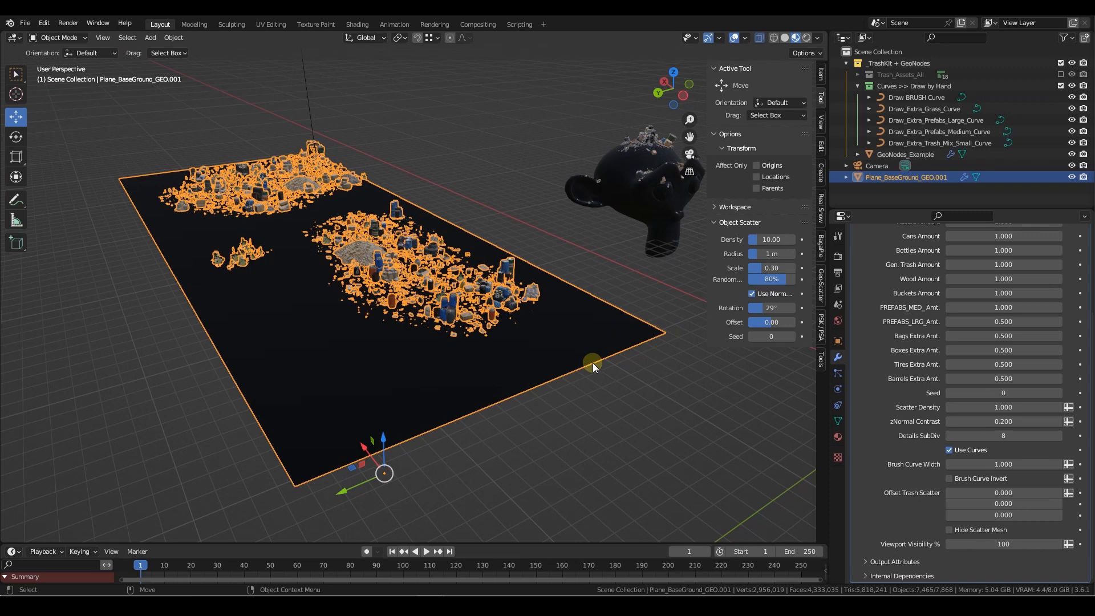
click(618, 262)
middle_drag(618, 262, 252, 286)
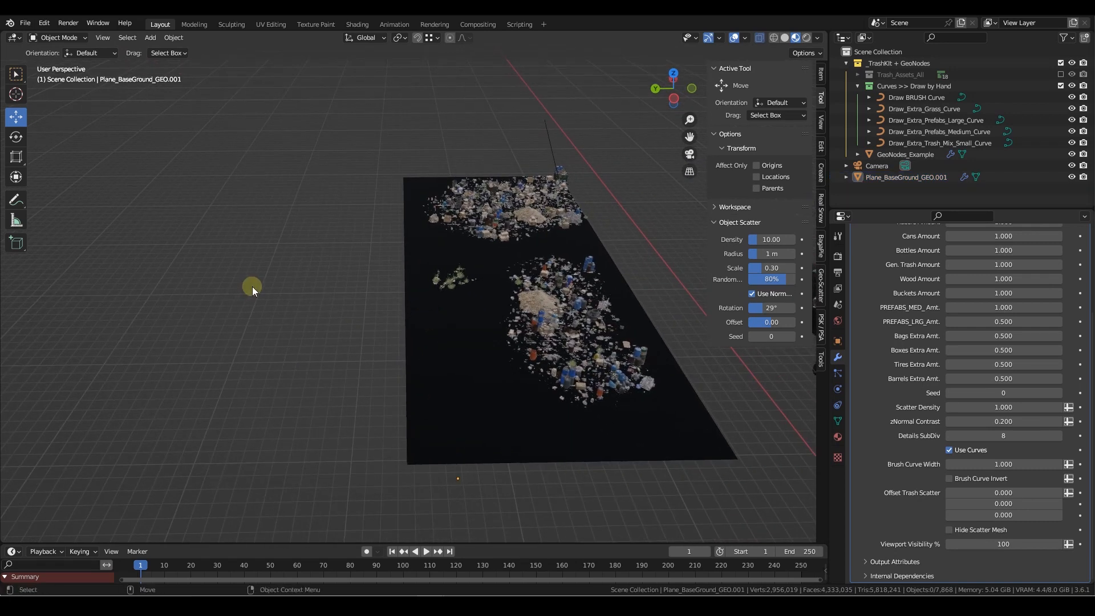
click(575, 310)
scroll(1064, 269, up, 5)
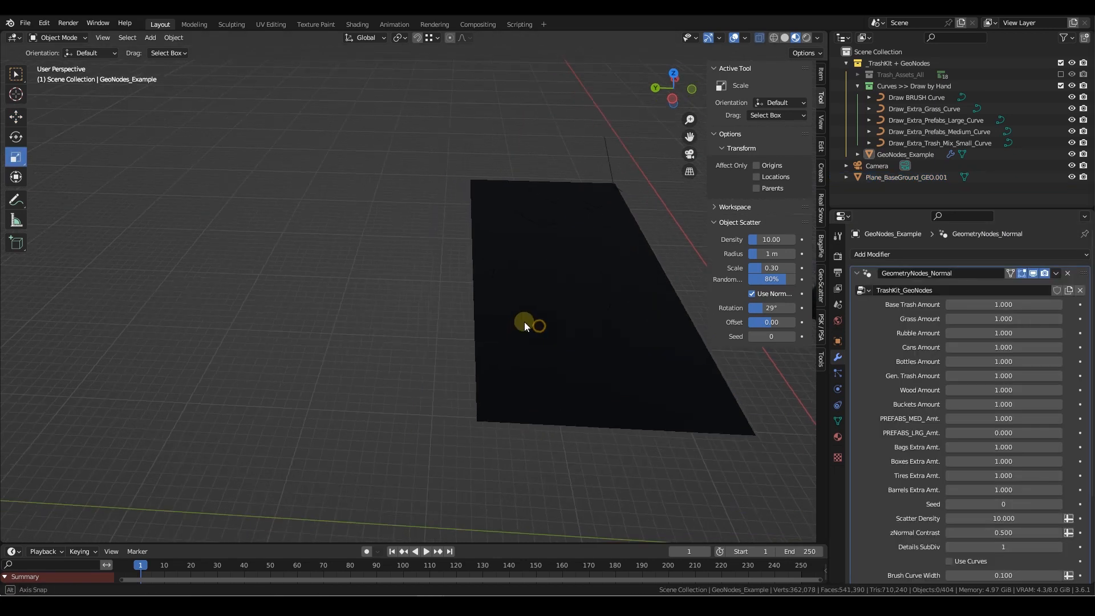
- Add a Monkey mesh to the scene
middle_drag(524, 321, 378, 308)
key(q)
mouse_move(355, 317)
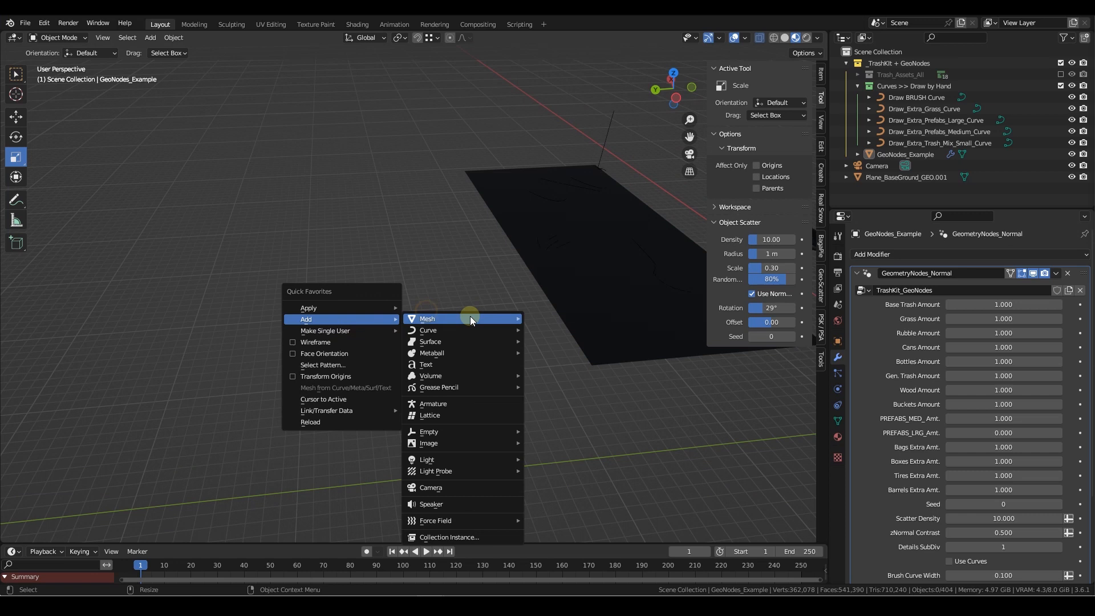
mouse_move(470, 316)
click(565, 165)
- Scale the new monkey mesh up by about 7.78 and apply all its transforms
key(r)
middle_drag(636, 414, 206, 268)
middle_drag(486, 335, 317, 278)
key(q)
mouse_move(302, 266)
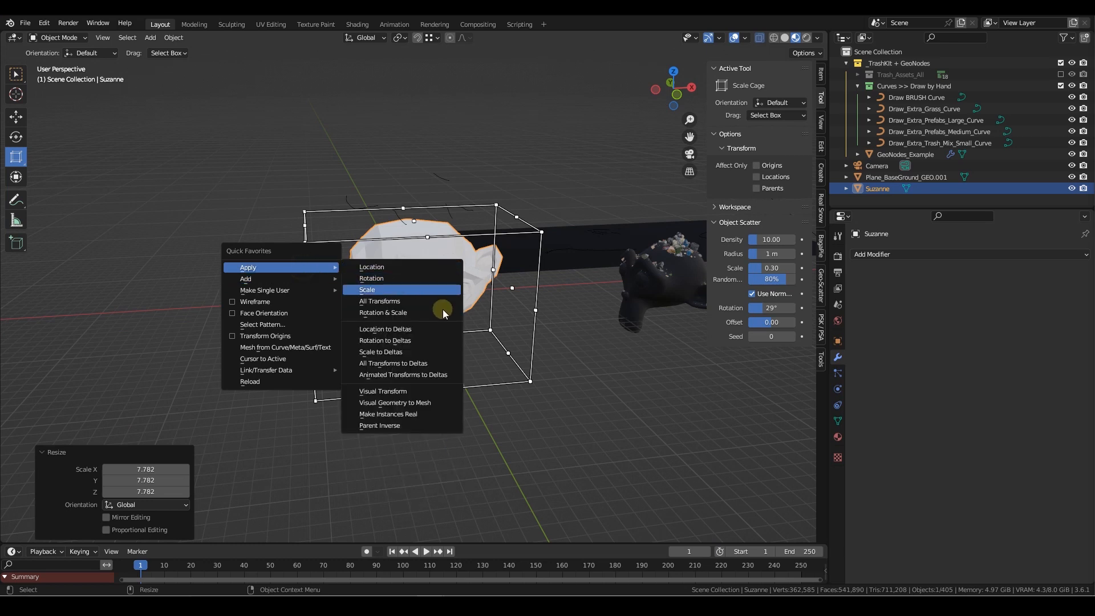
click(405, 301)
middle_drag(495, 291, 559, 337)
- Examine the trash scattered over the existing GeoNodes_Example monkey head up close and from several angles
click(562, 334)
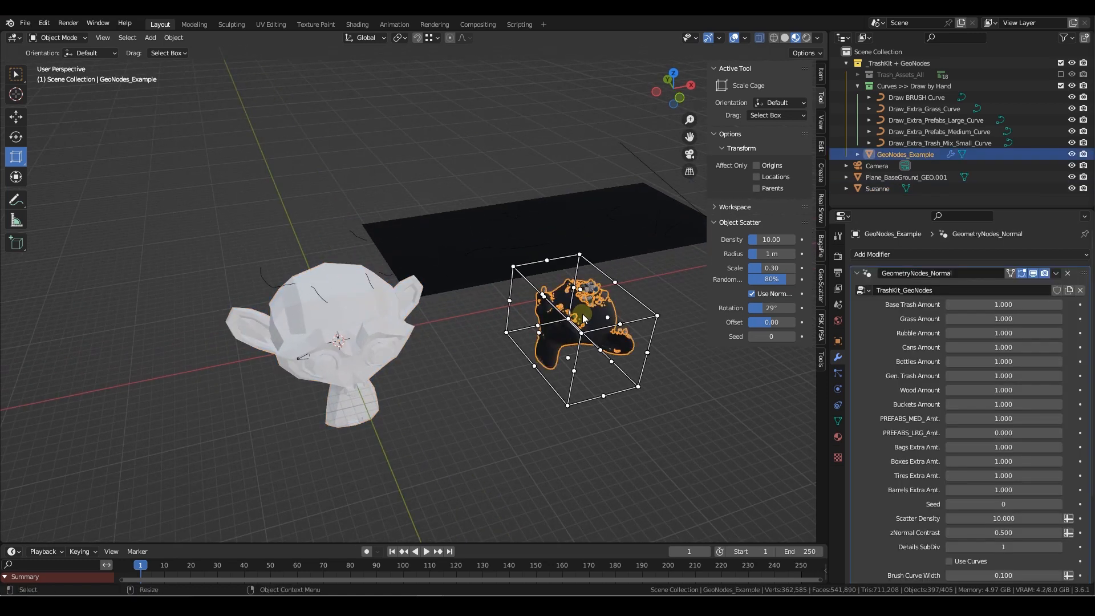
alt+right_drag(583, 314, 648, 320)
alt+middle_drag(648, 321, 388, 302)
alt+right_drag(388, 302, 451, 310)
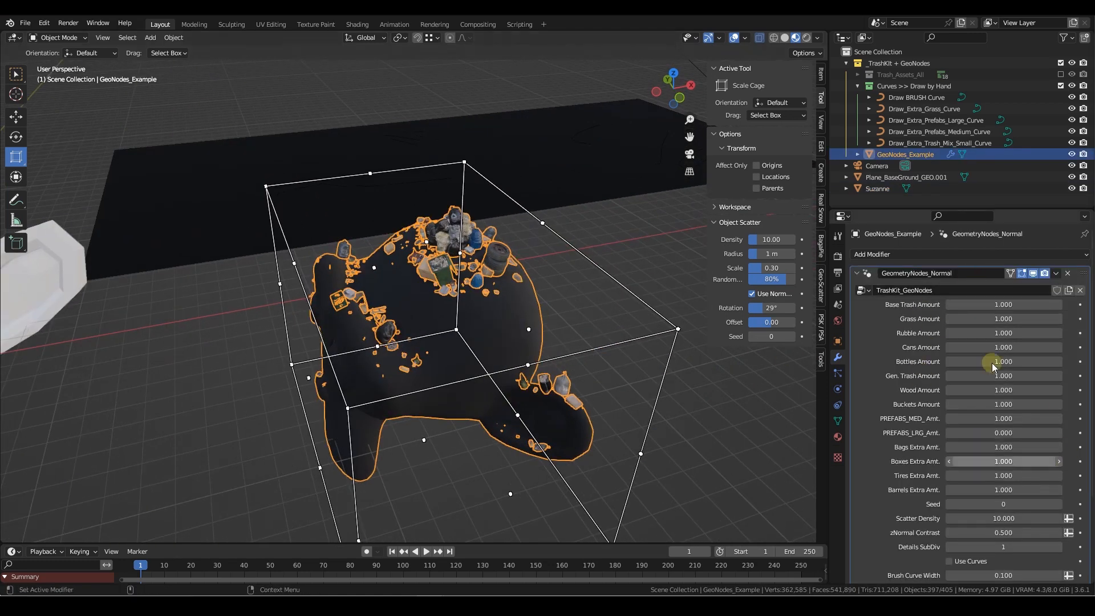
alt+drag(518, 312, 523, 256)
click(576, 135)
alt+right_drag(577, 135, 544, 220)
alt+drag(544, 220, 546, 238)
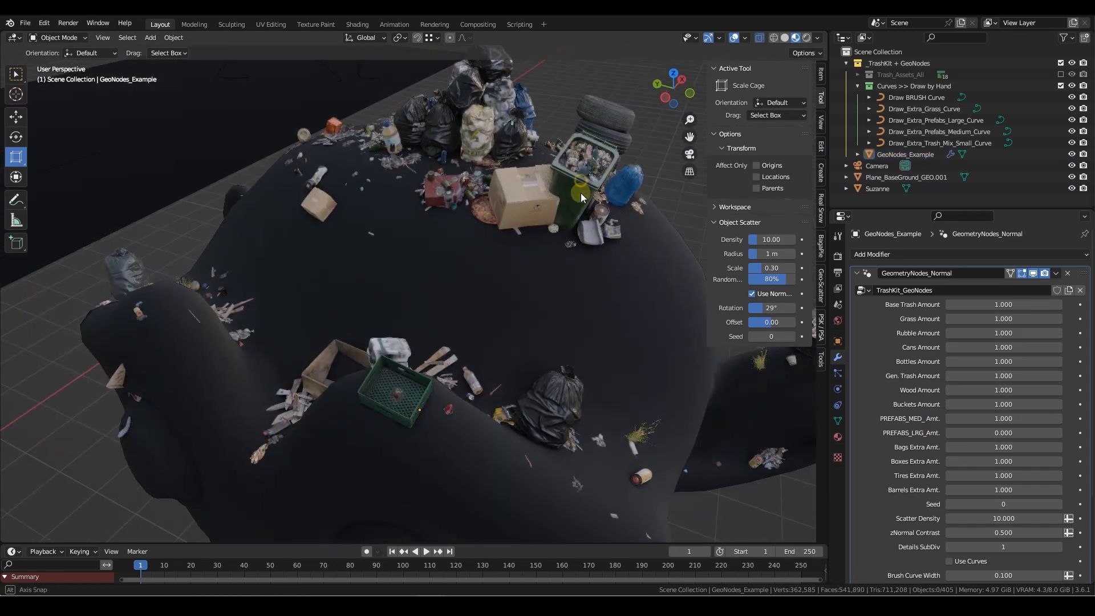
alt+right_drag(517, 207, 510, 325)
alt+drag(510, 325, 459, 306)
mouse_move(413, 350)
alt+mouse_down()
mouse_move(440, 327)
mouse_move(426, 342)
alt+mouse_up()
- Select the new monkey mesh and inspect its bare surface from several sides
click(427, 342)
alt+drag(566, 356, 408, 353)
alt+middle_drag(406, 352, 450, 330)
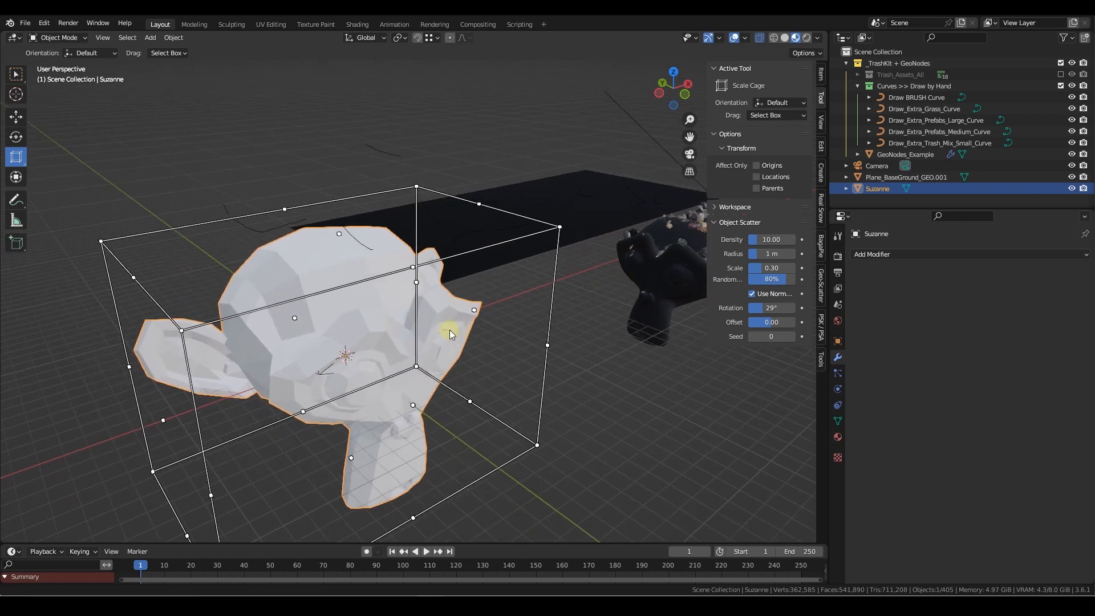
scroll(389, 290, up, 1)
alt+middle_drag(382, 323, 406, 285)
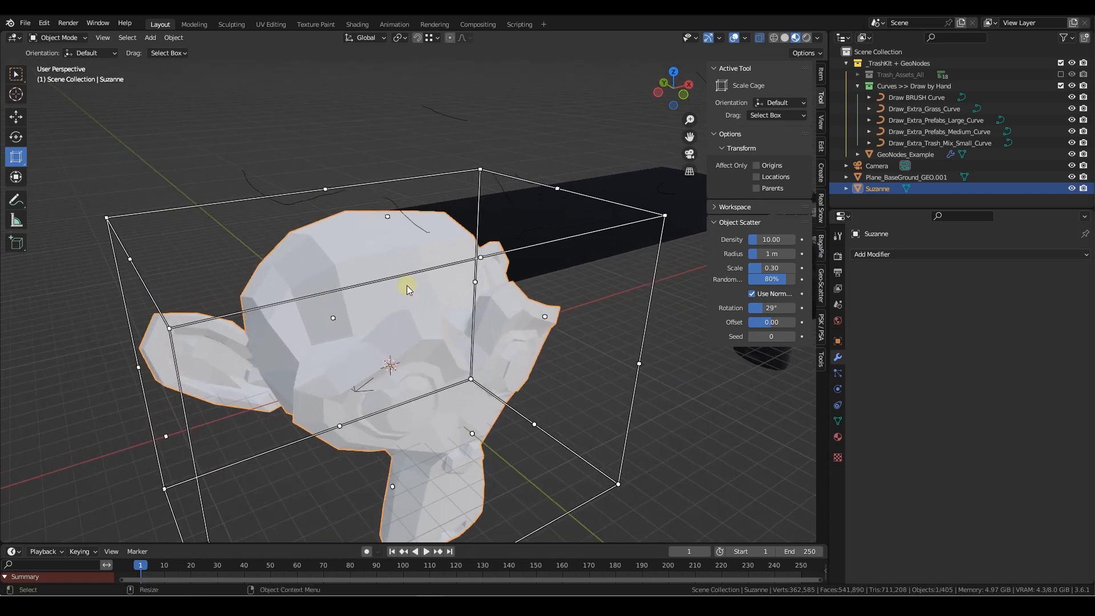
mouse_move(447, 252)
middle_down()
mouse_move(337, 264)
mouse_move(342, 251)
mouse_move(476, 290)
mouse_move(435, 267)
middle_up()
scroll(342, 252, up, 4)
scroll(433, 262, down, 4)
- Delete all existing vertices of the Draw BRUSH Curve in Edit Mode, and return to Object Mode
click(382, 135)
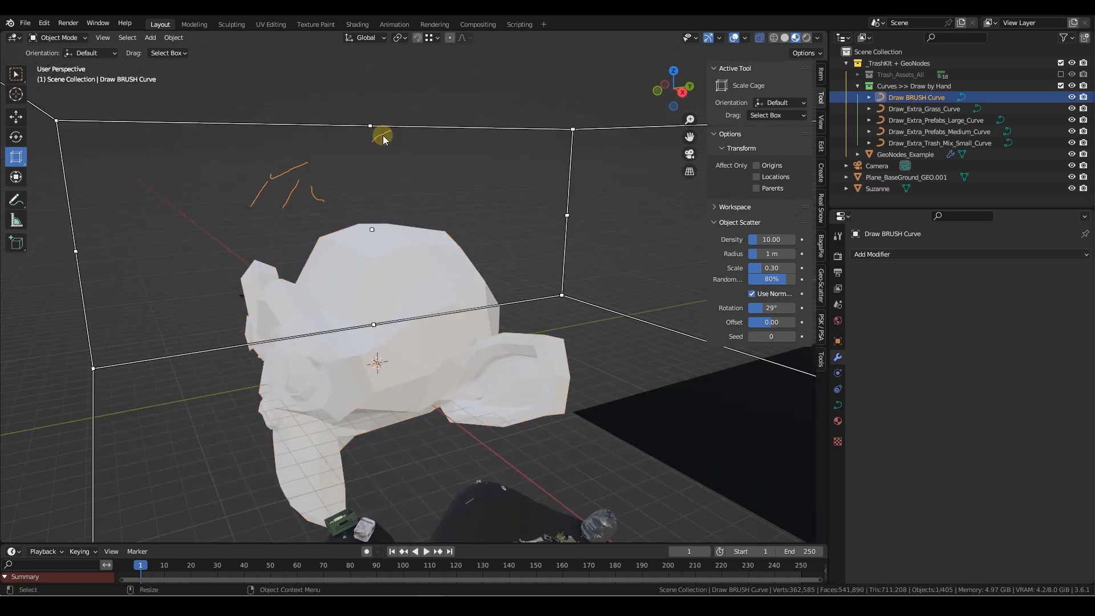
key(Tab)
key(x)
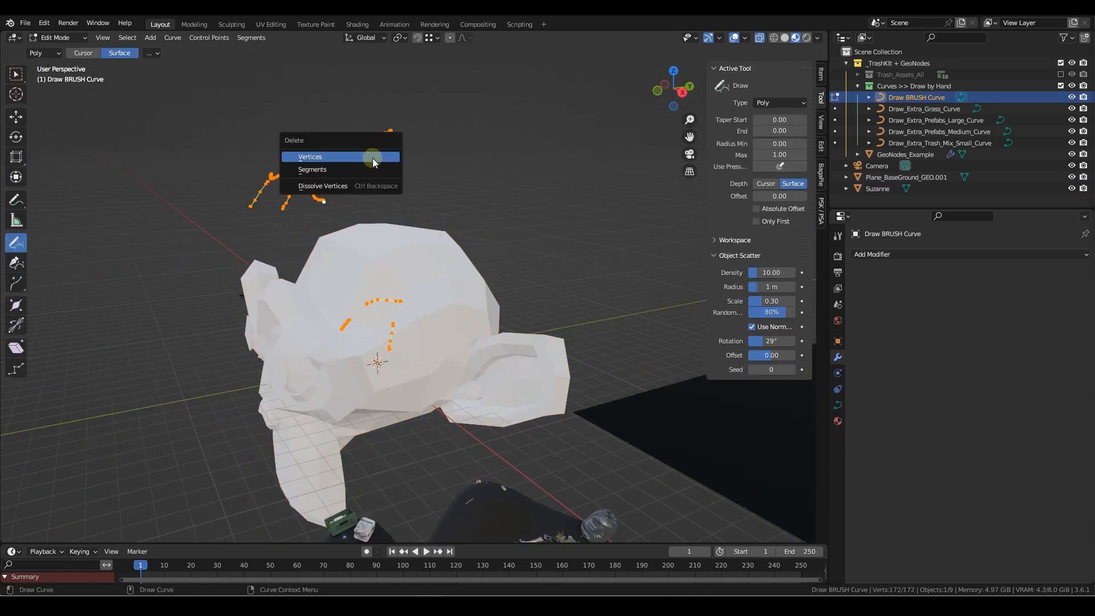
click(373, 157)
key(Tab)
- Inspect the monkey's mesh topology in Edit Mode, then return to Object Mode and deselect it
click(372, 377)
scroll(365, 223, up, 5)
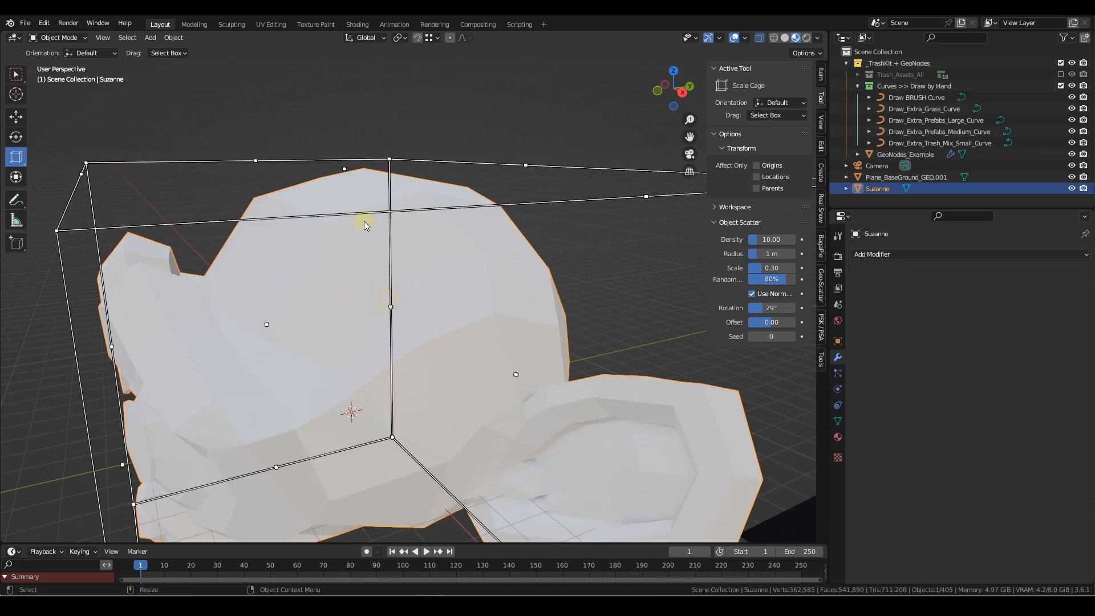
key(Tab)
middle_drag(395, 234, 418, 298)
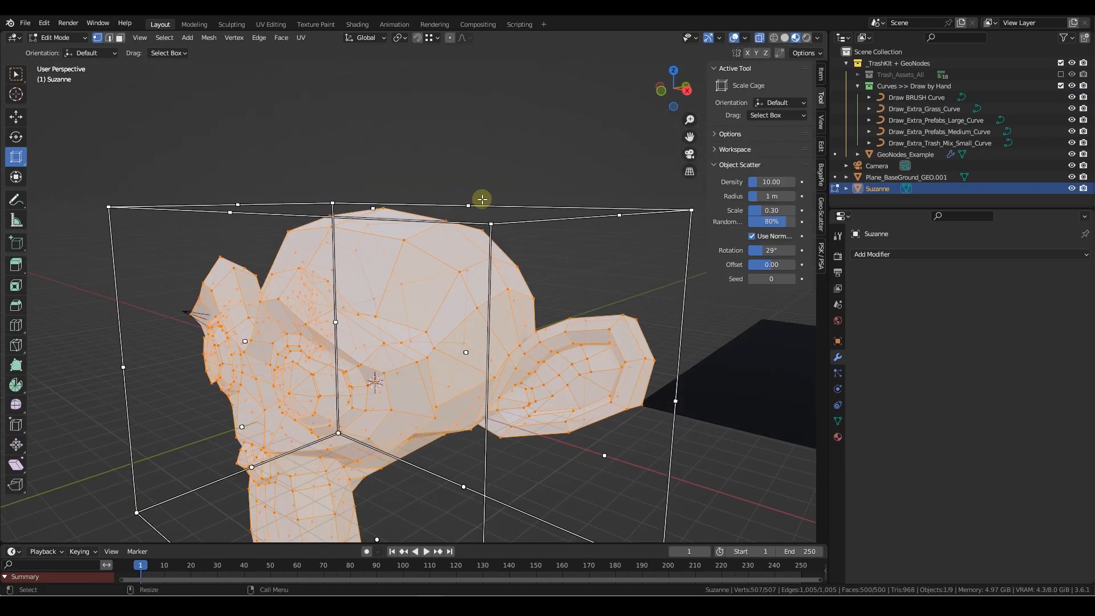
key(Tab)
click(525, 143)
- Add a Geometry Nodes modifier to the monkey and assign the TrashKit_GeoNodes node group
click(439, 272)
click(878, 254)
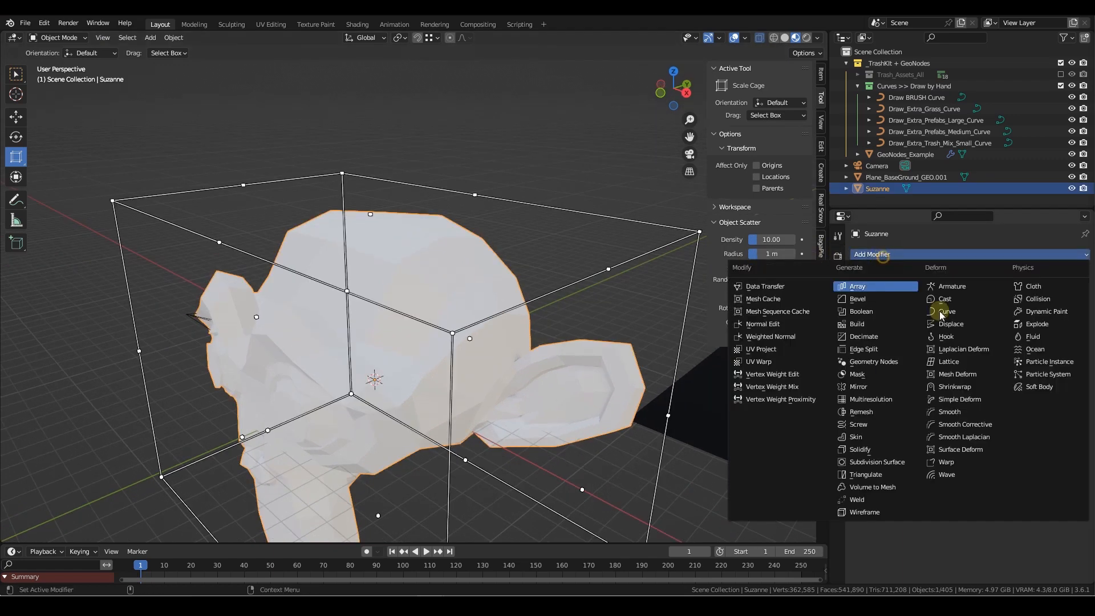
click(883, 363)
click(865, 290)
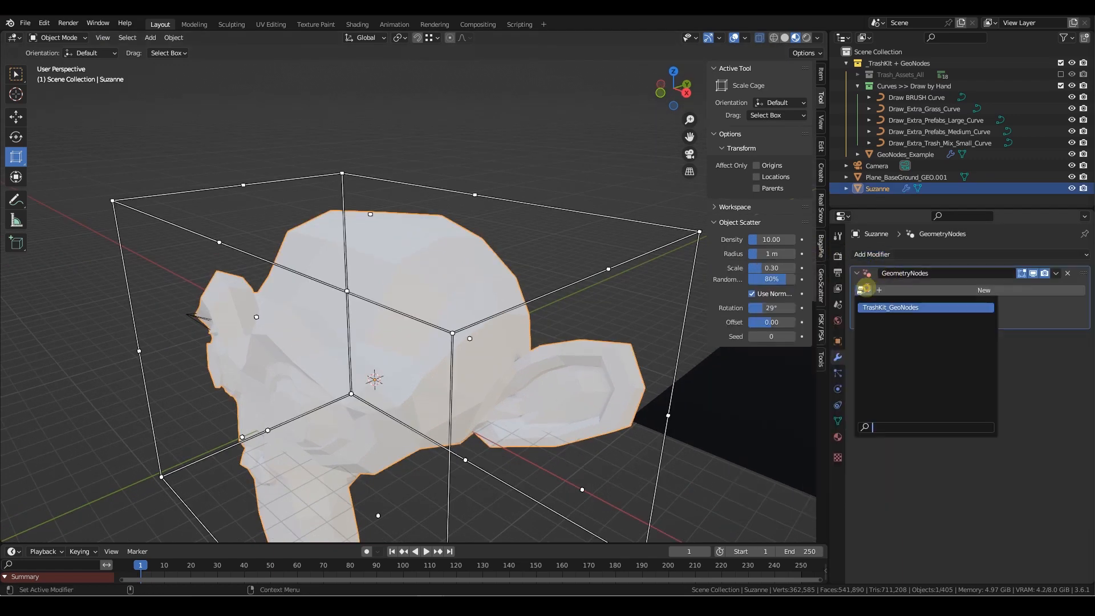
click(892, 308)
- Examine the trash scattered on the monkey and compare it with the mesh's faces in Edit Mode
click(600, 154)
middle_drag(600, 154, 382, 276)
click(468, 326)
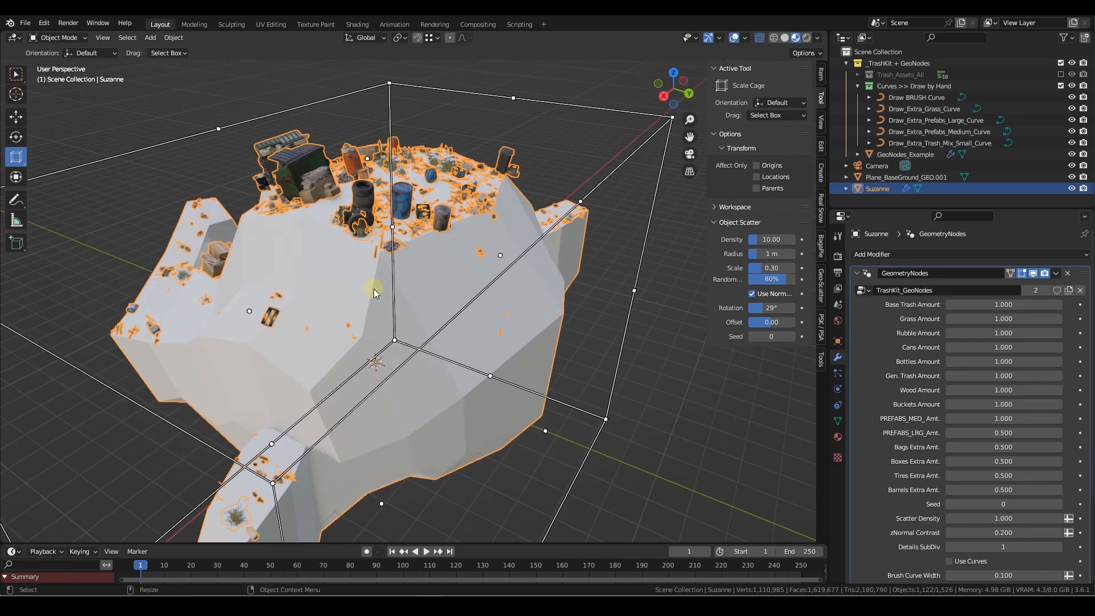
key(Tab)
middle_drag(423, 264, 494, 201)
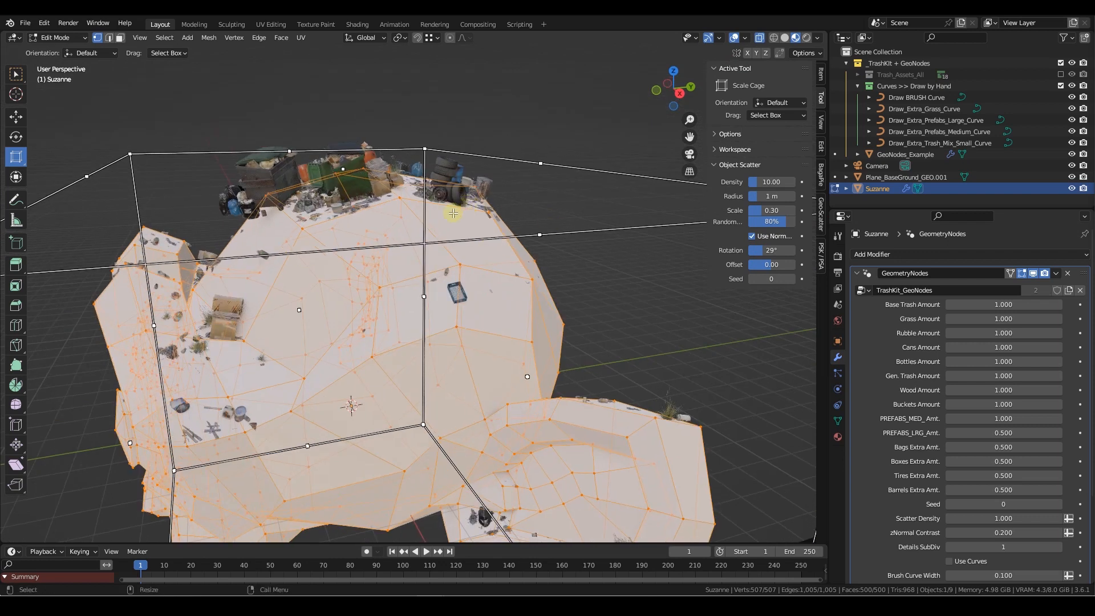
key(w)
click(416, 244)
middle_drag(416, 244, 484, 239)
key(Tab)
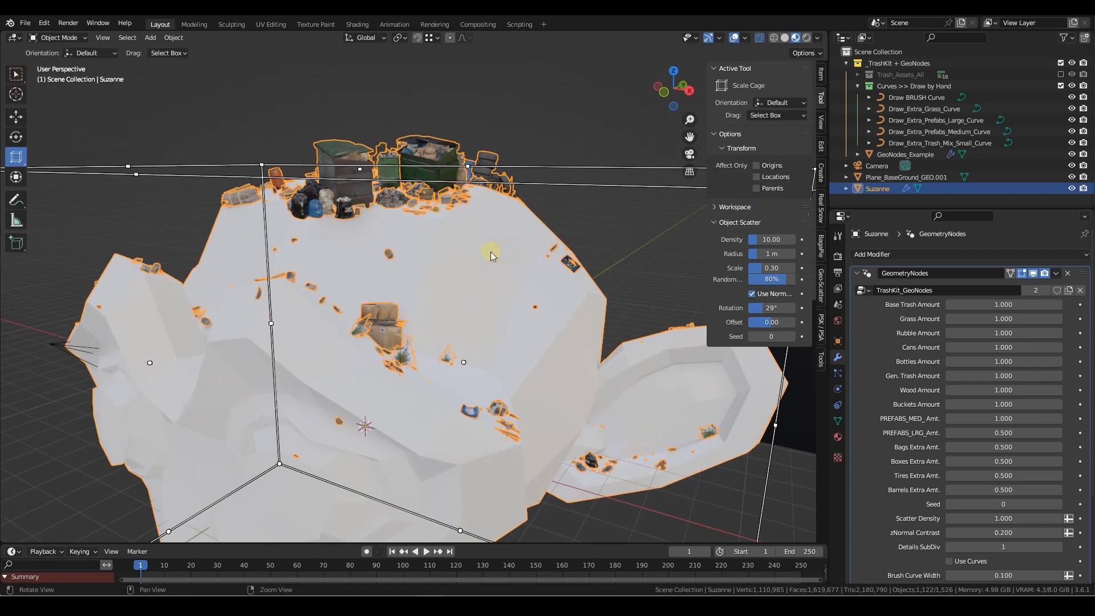
- Raise Details SubDiv to 4 in the monkey's TrashKit modifier
scroll(998, 544, down, 2)
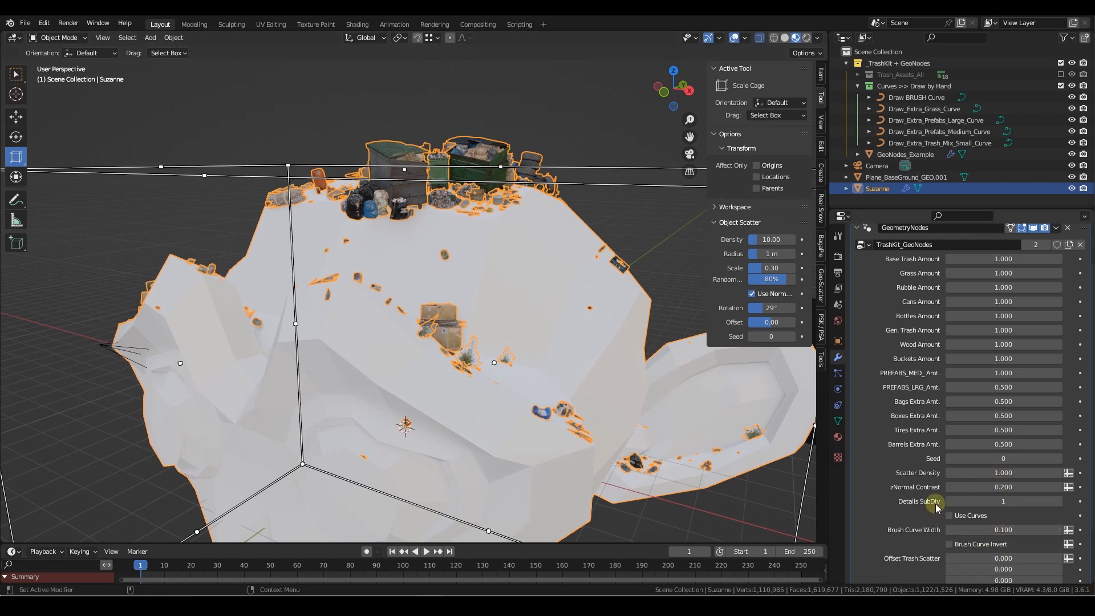
click(1060, 501)
click(1061, 501)
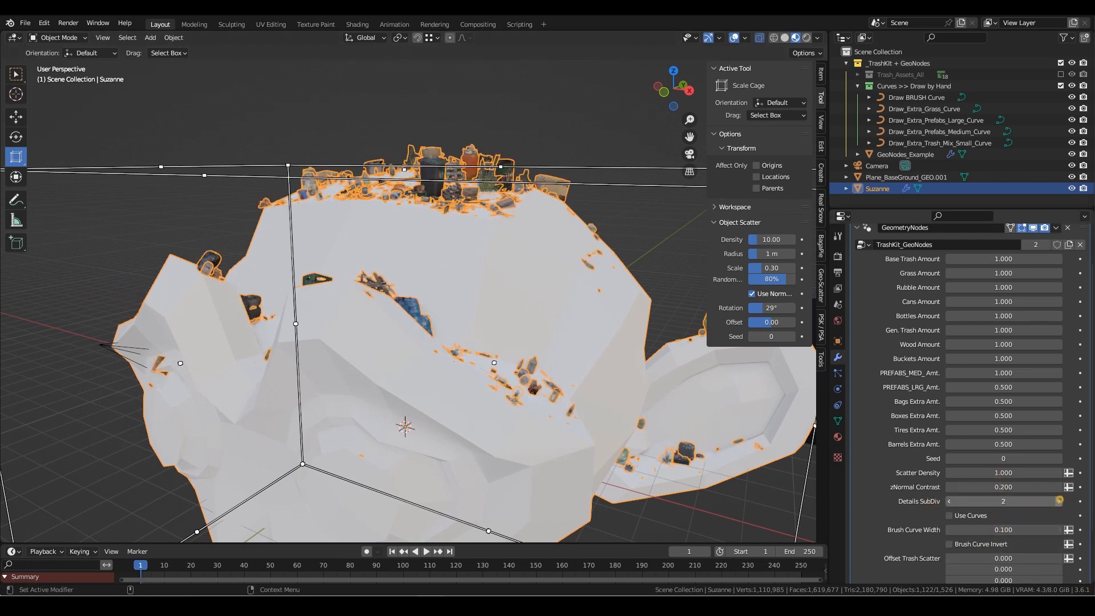
click(1060, 502)
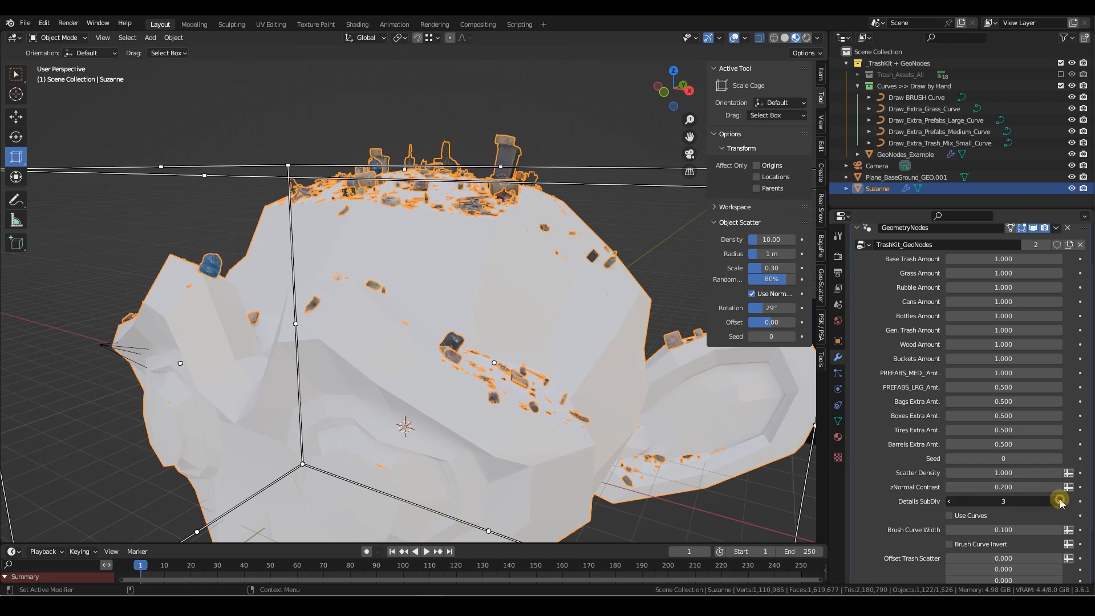
middle_drag(683, 281, 576, 251)
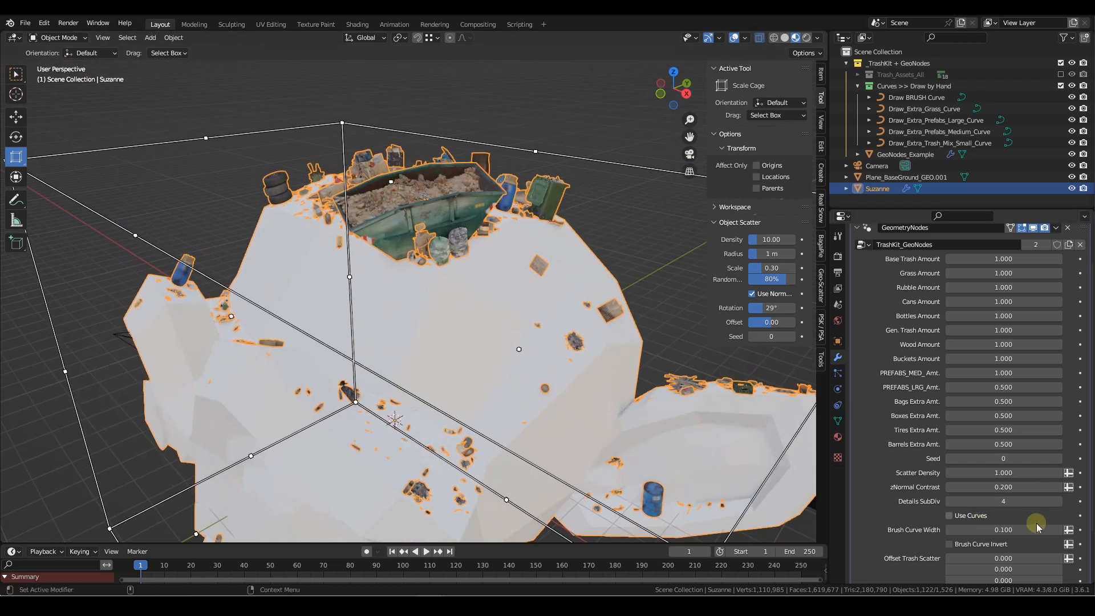
- Look through the remaining TrashKit modifier settings and examine the subdivided scatter on the monkey's head up close
scroll(992, 510, down, 2)
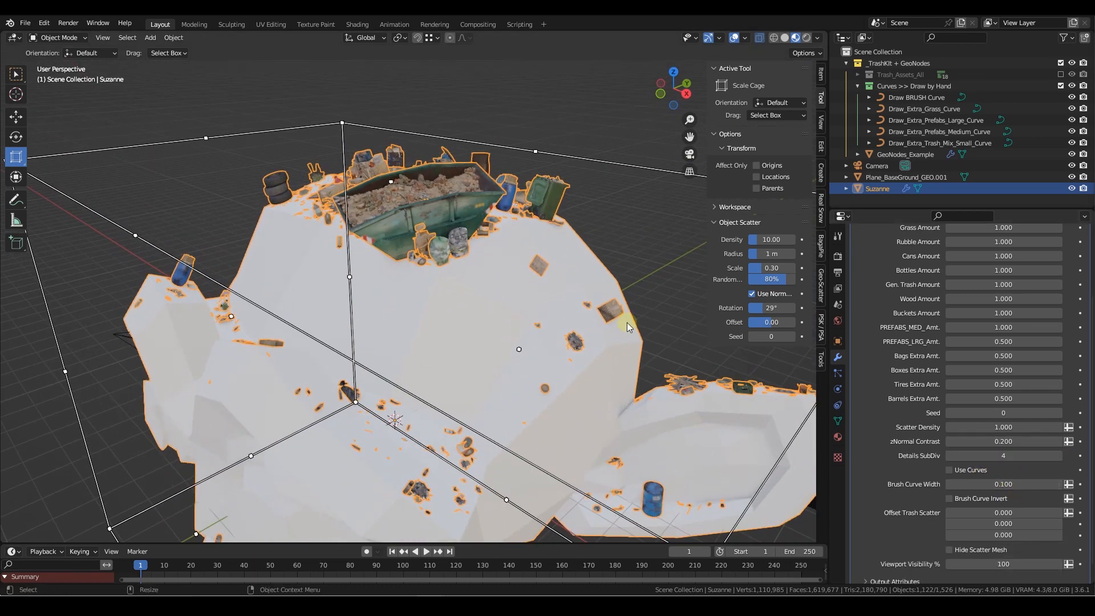
scroll(599, 305, down, 1)
click(586, 99)
scroll(465, 263, up, 2)
middle_drag(449, 272, 484, 311)
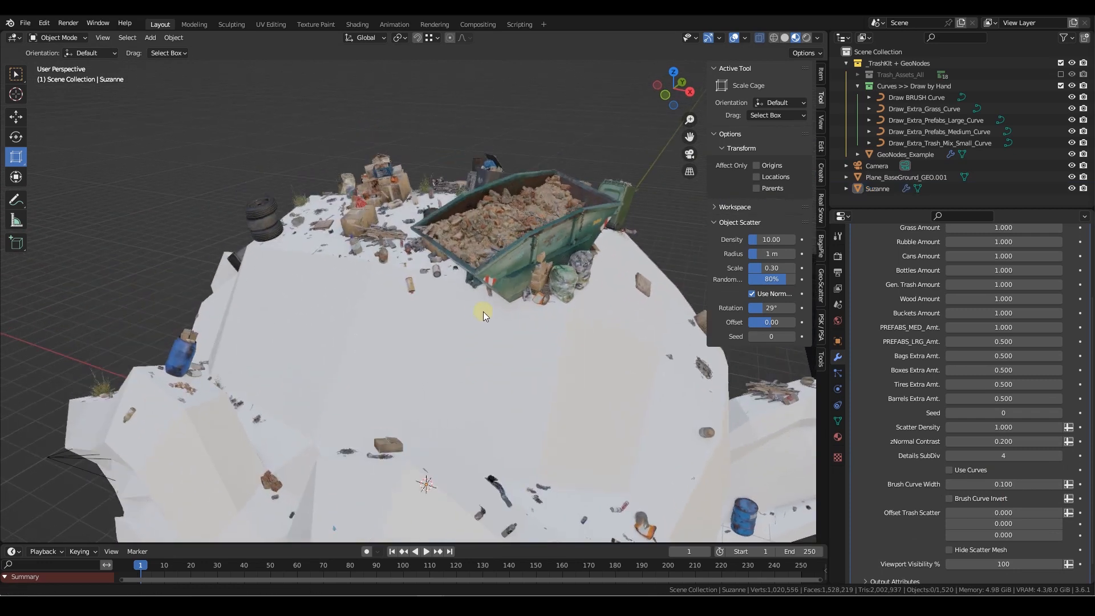
mouse_move(382, 350)
middle_down()
mouse_move(412, 336)
mouse_move(389, 351)
middle_up()
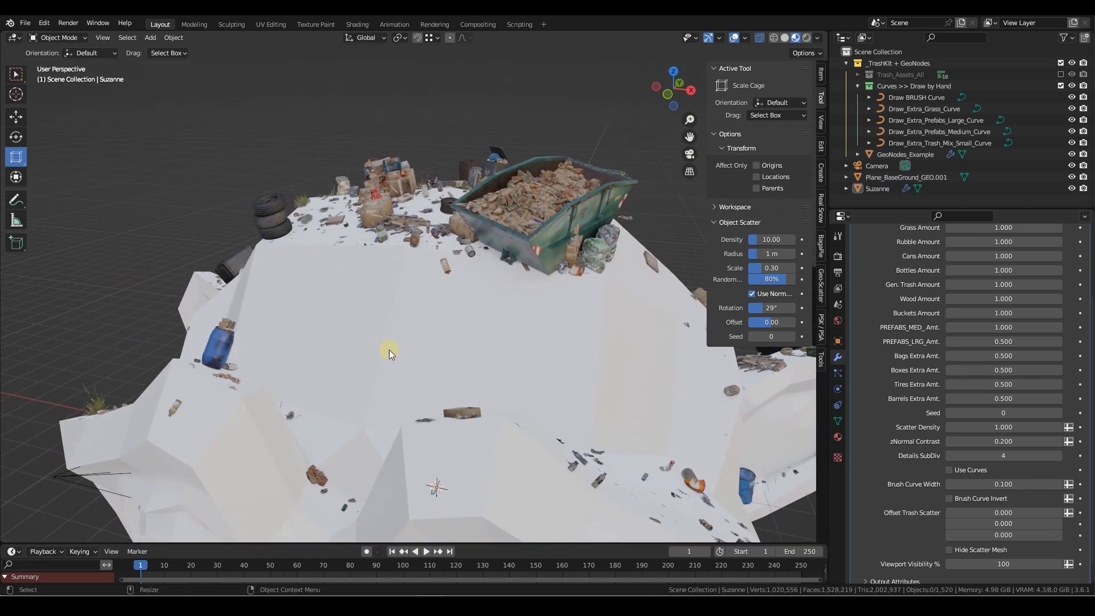
click(752, 415)
scroll(542, 336, down, 3)
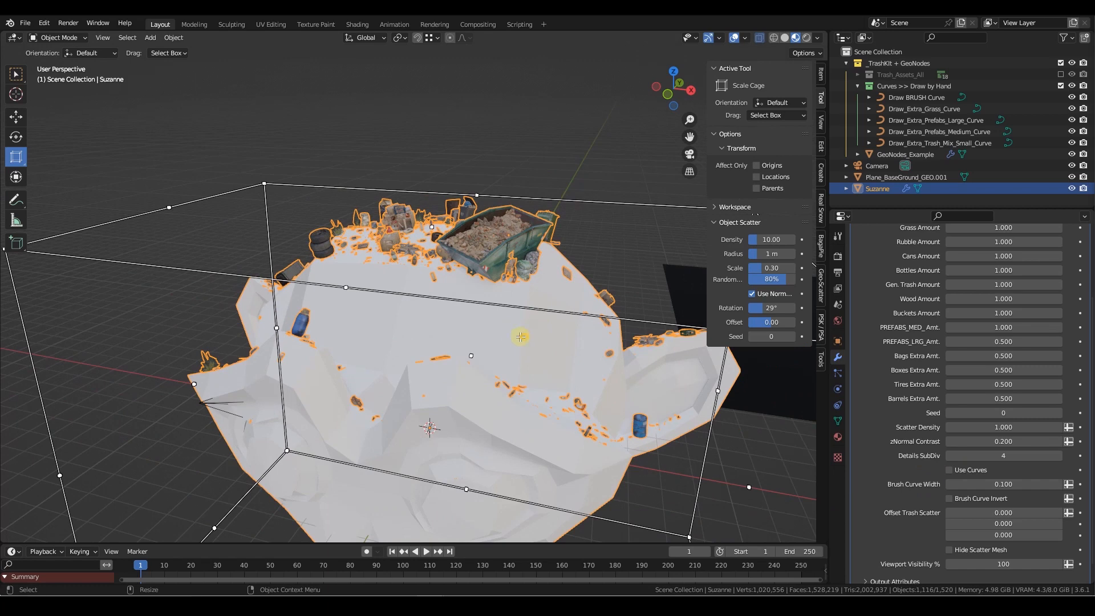
- Review the monkey's low-poly wireframe in Edit Mode, return to Object Mode, and recheck how the trash sits on it
key(Tab)
middle_drag(436, 324, 355, 343)
middle_drag(416, 379, 468, 332)
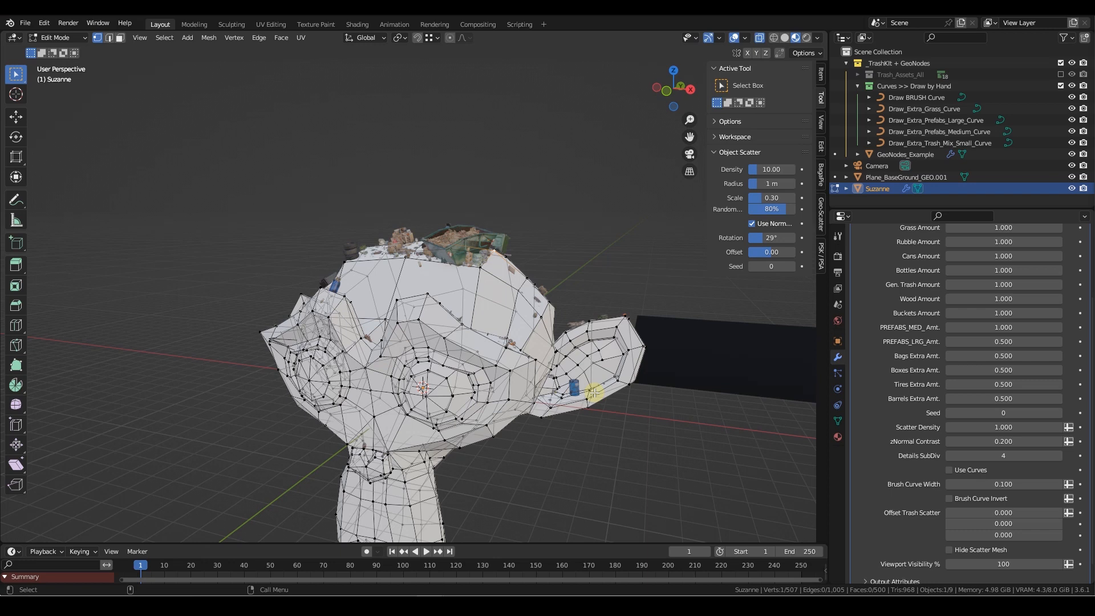
scroll(572, 366, up, 6)
alt+drag(506, 240, 438, 242)
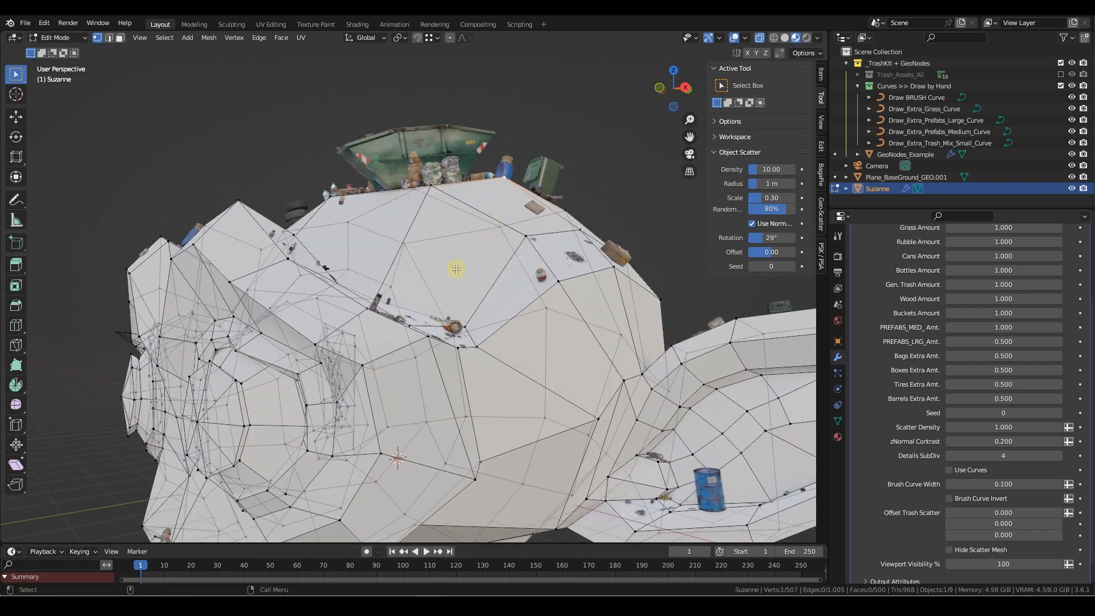
middle_drag(451, 251, 467, 320)
key(Tab)
click(523, 67)
scroll(448, 321, up, 4)
scroll(467, 322, down, 3)
click(445, 355)
middle_drag(516, 381, 533, 406)
click(1005, 454)
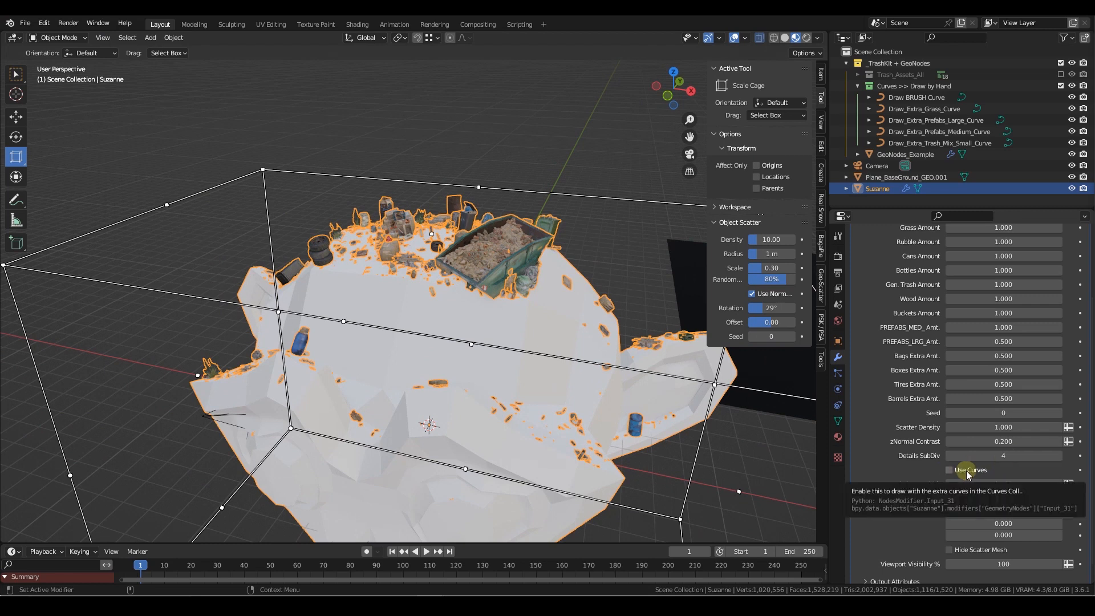
- Draw a hooked Draw BRUSH Curve stroke on the monkey's head beside the dumpster, and enable Use Curves in the monkey's modifier
click(928, 100)
key(Tab)
middle_drag(540, 298, 521, 292)
drag(521, 293, 506, 352)
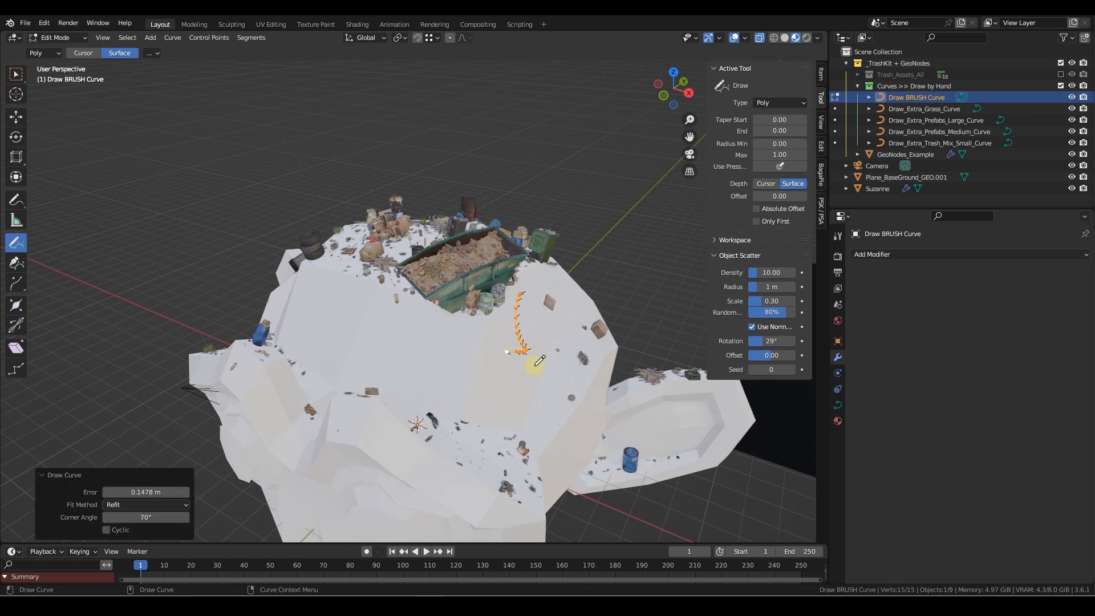
key(Tab)
click(560, 323)
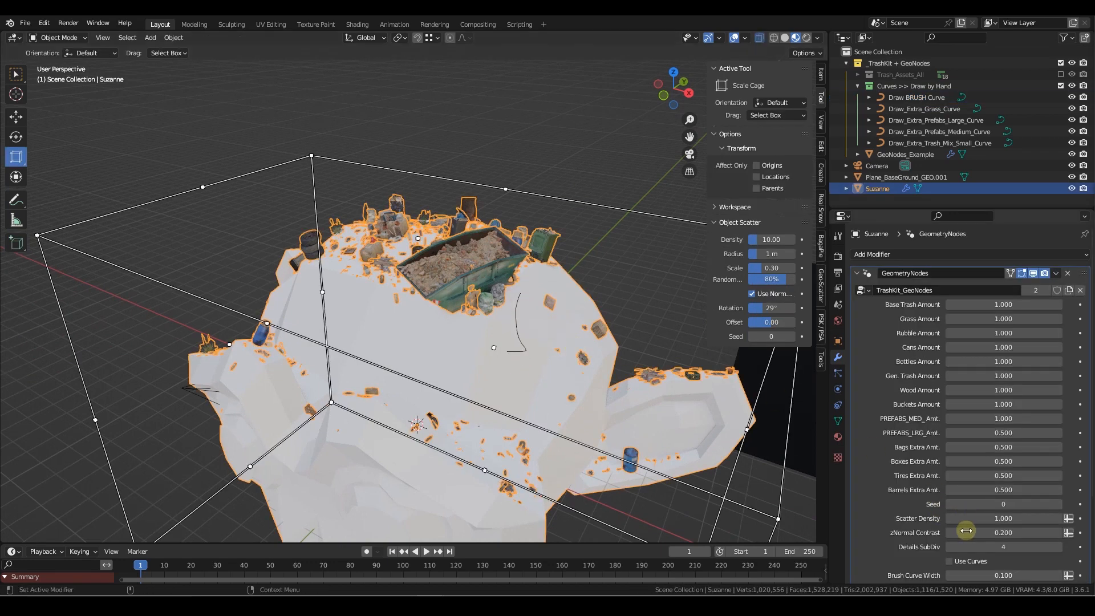
click(949, 493)
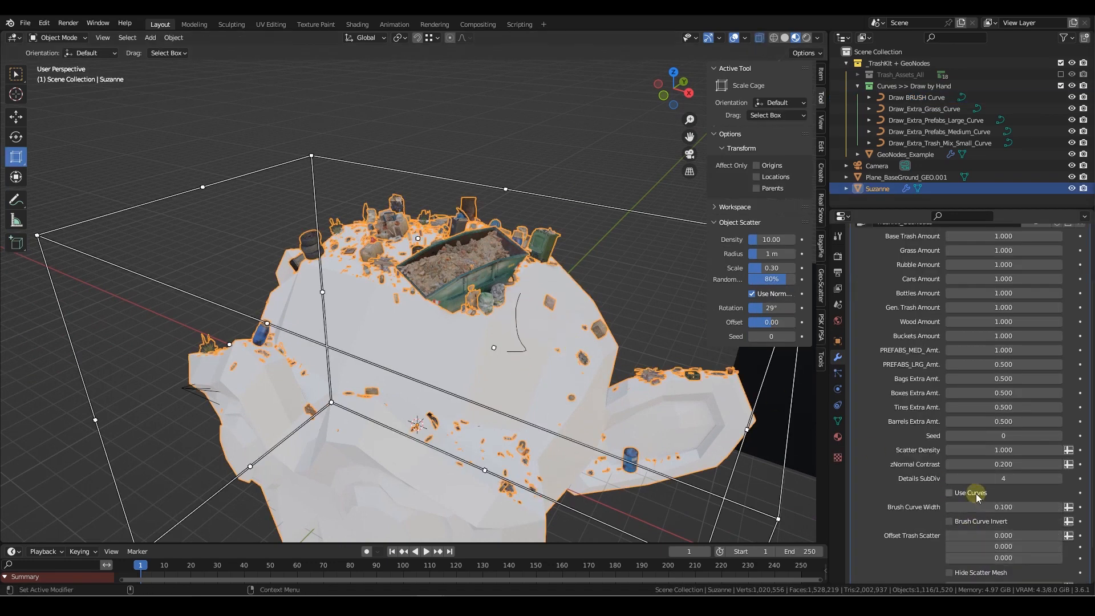
- Draw more Draw BRUSH Curve strokes across the top of the monkey's head and one ear, and return to Object Mode
click(937, 98)
key(Tab)
drag(422, 255, 439, 285)
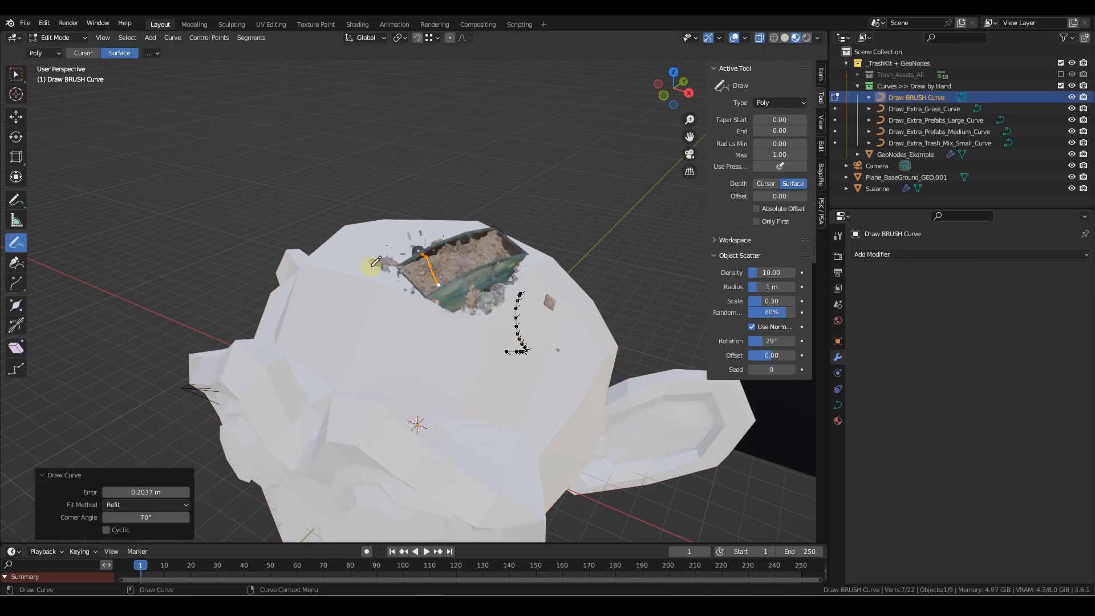
drag(361, 286, 390, 309)
middle_drag(153, 303, 206, 305)
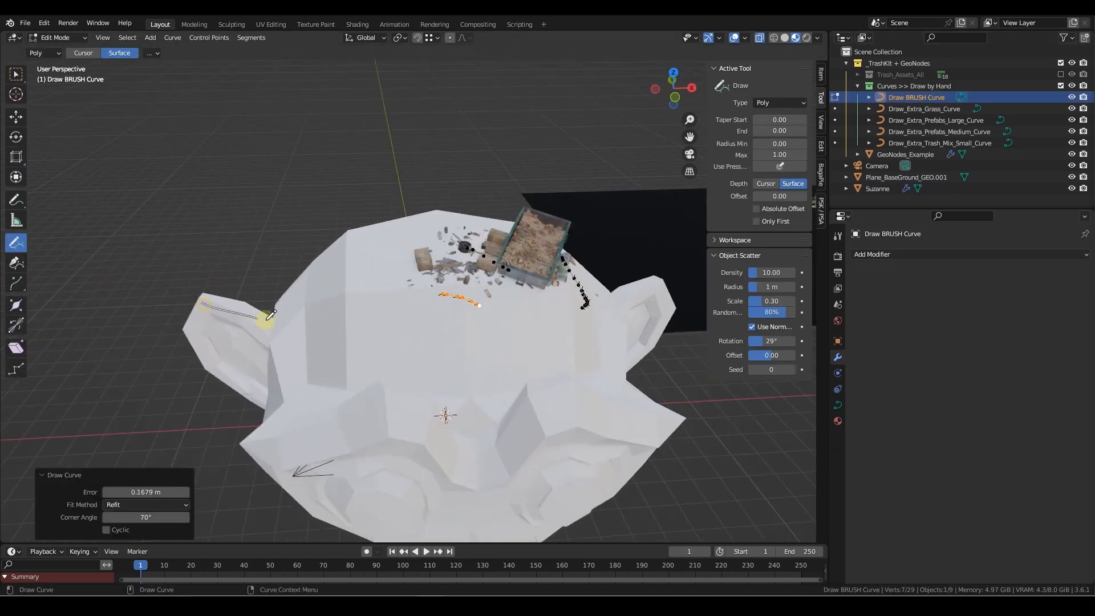
drag(312, 300, 366, 255)
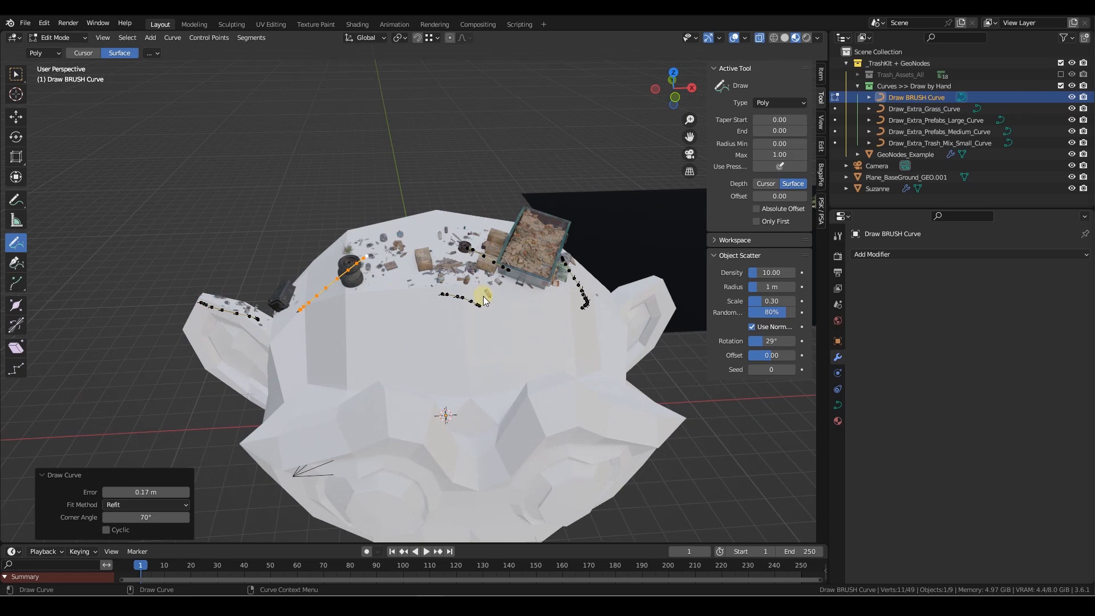
key(Tab)
- Draw several Draw_Extra_Grass_Curve strokes on the bare upper forehead of the monkey, in front of the scattered trash
scroll(487, 301, up, 3)
middle_drag(488, 301, 456, 320)
click(931, 110)
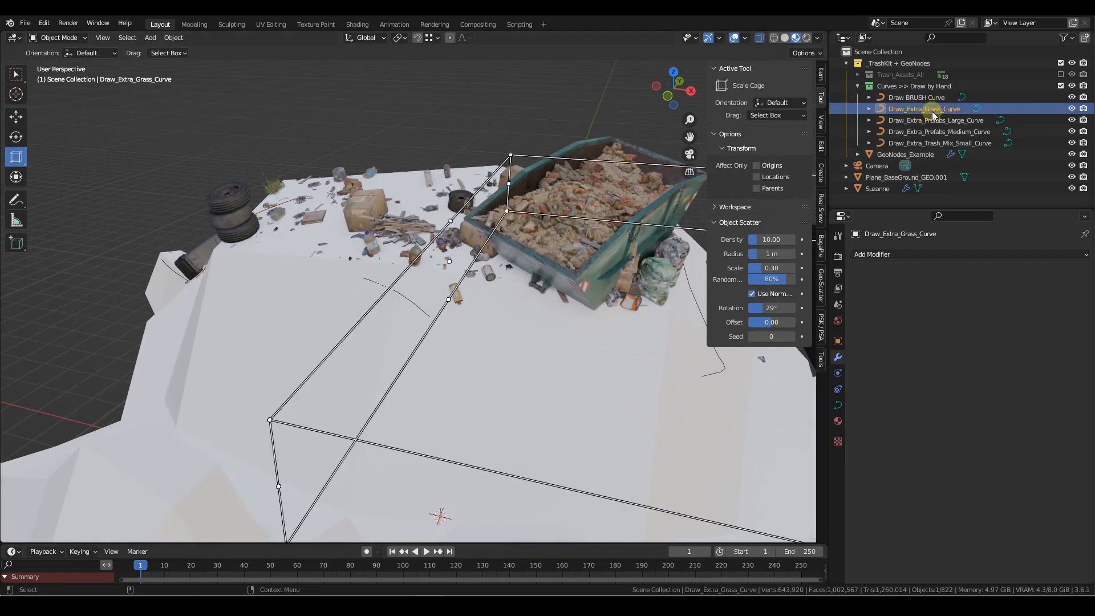
mouse_move(579, 346)
middle_down()
mouse_move(477, 325)
mouse_move(506, 310)
middle_up()
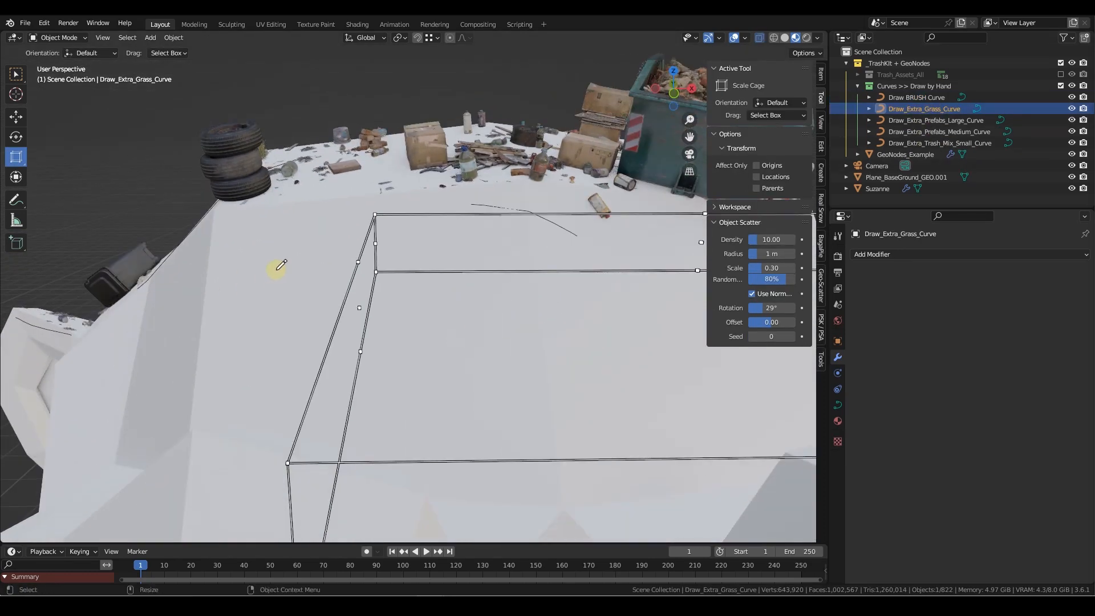
key(Tab)
drag(369, 225, 402, 268)
drag(494, 266, 630, 355)
drag(470, 335, 260, 372)
drag(393, 210, 362, 209)
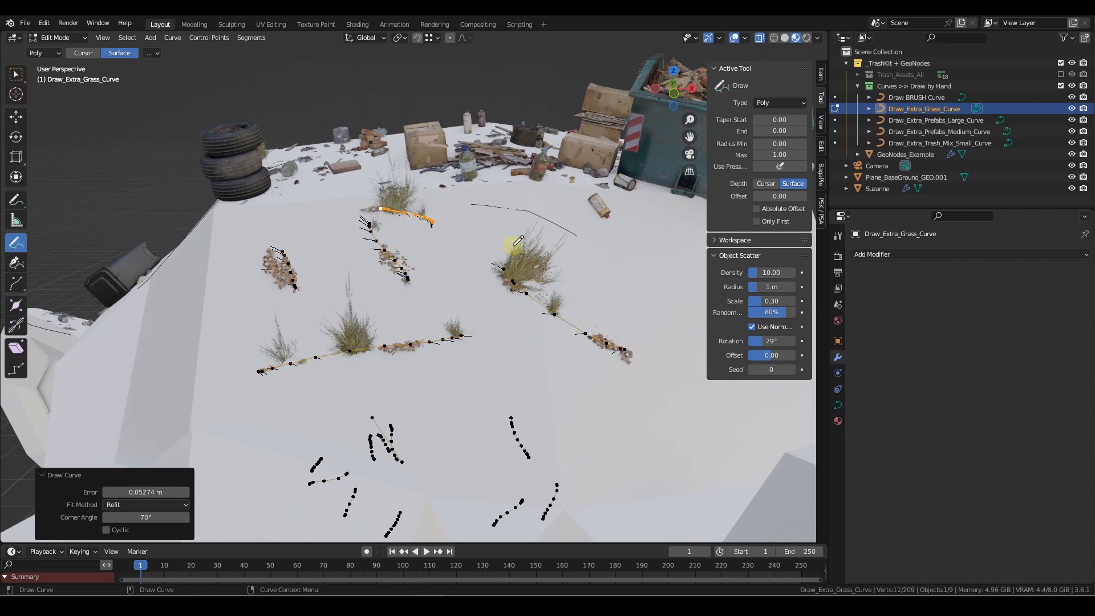
- Draw a short Draw_Extra_Prefabs_Large_Curve stroke on the monkey's forehead along the dumpster's lower edge, and return to Object Mode
key(Tab)
click(936, 120)
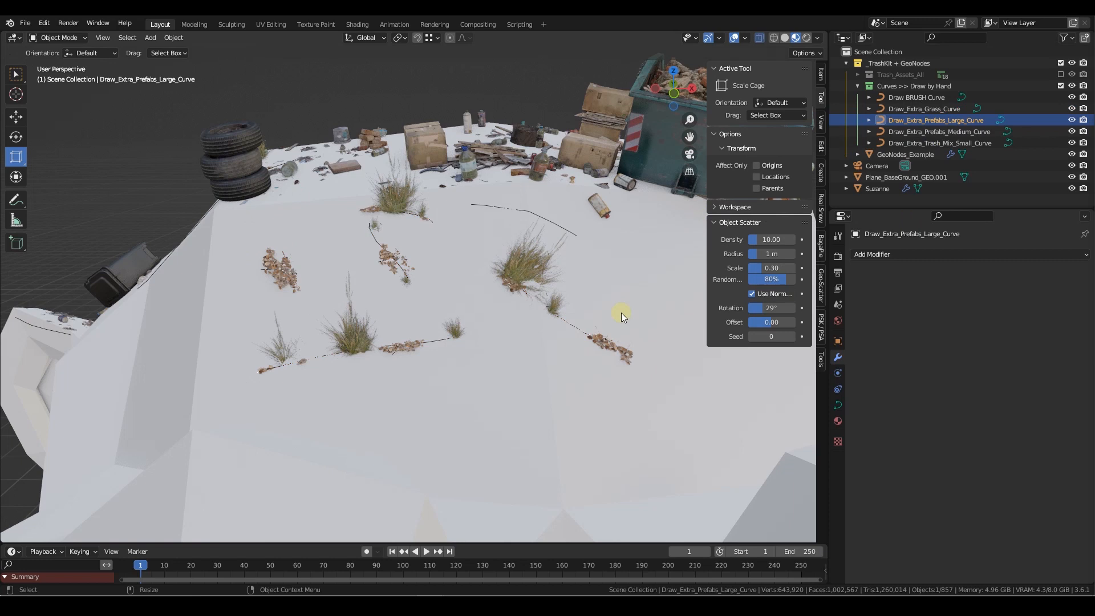
scroll(621, 312, down, 6)
key(Tab)
drag(559, 292, 602, 320)
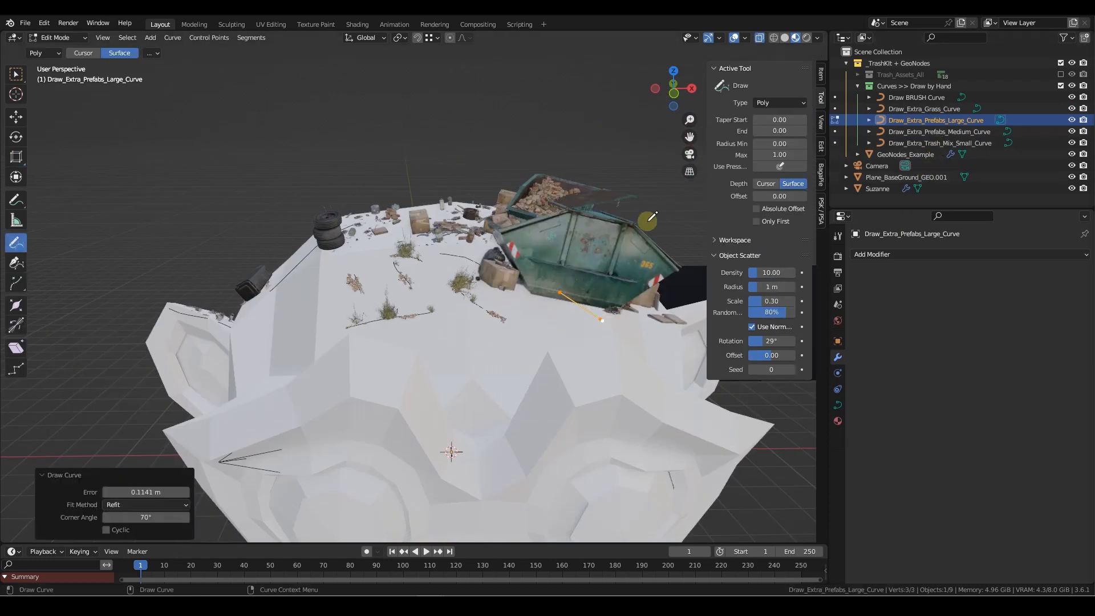
key(Tab)
- Draw three Draw_Extra_Prefabs_Medium_Curve strokes on the side of the monkey's head, its forehead and its brow, and return to Object Mode
click(938, 131)
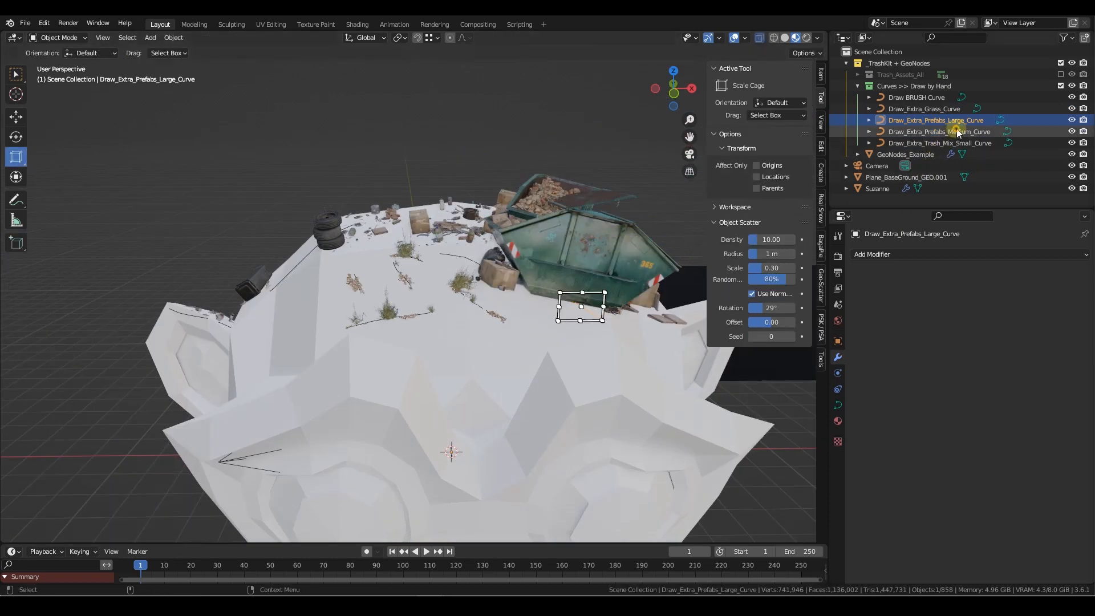
mouse_move(378, 327)
middle_down()
mouse_move(419, 302)
mouse_move(433, 312)
middle_up()
key(Tab)
mouse_move(314, 341)
mouse_down()
mouse_move(347, 389)
mouse_move(420, 402)
mouse_move(524, 465)
mouse_up()
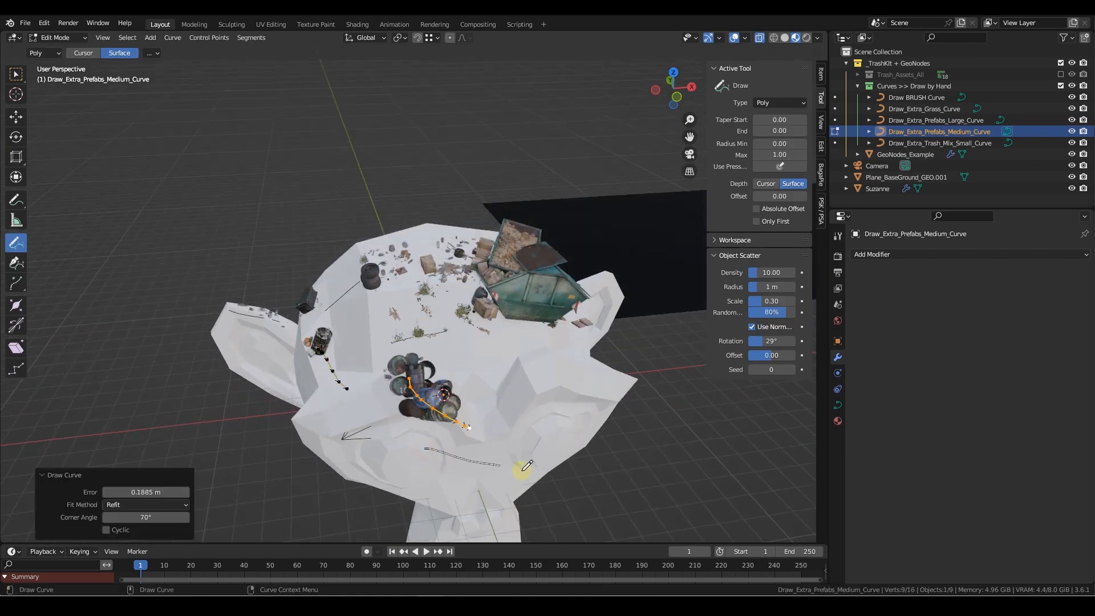
key(Tab)
- Draw short Draw_Extra_Trash_Mix_Small_Curve strokes on top of the monkey's head beside the stacked tires, and return to Object Mode
click(929, 146)
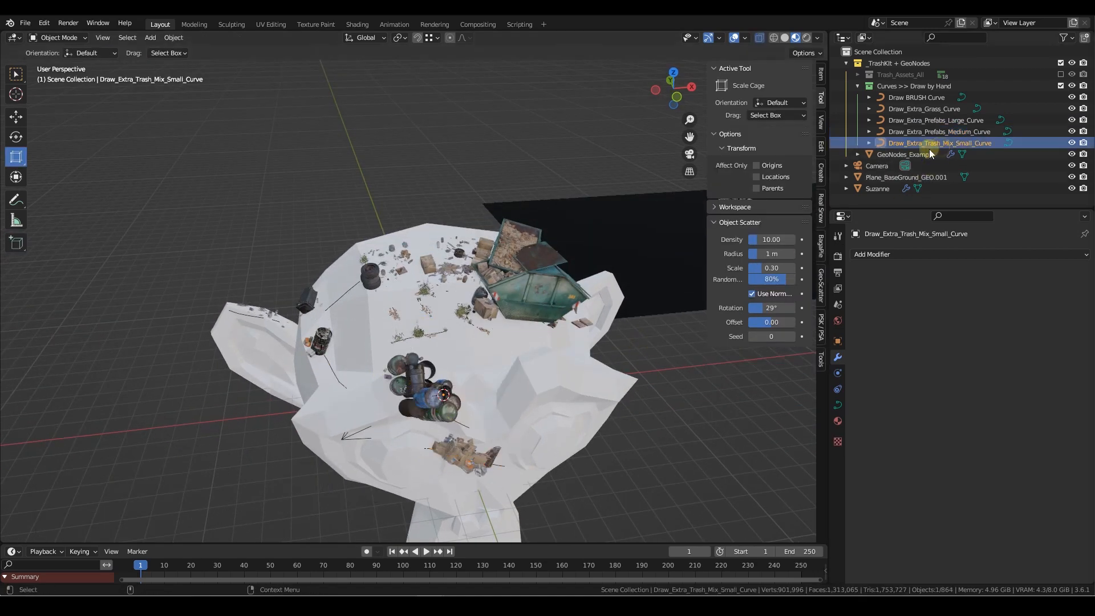
middle_drag(438, 246, 566, 250)
scroll(559, 254, up, 3)
key(Tab)
drag(478, 266, 533, 309)
mouse_move(548, 251)
mouse_down()
mouse_move(581, 288)
mouse_move(595, 282)
mouse_up()
middle_drag(602, 268, 533, 274)
scroll(533, 274, down, 5)
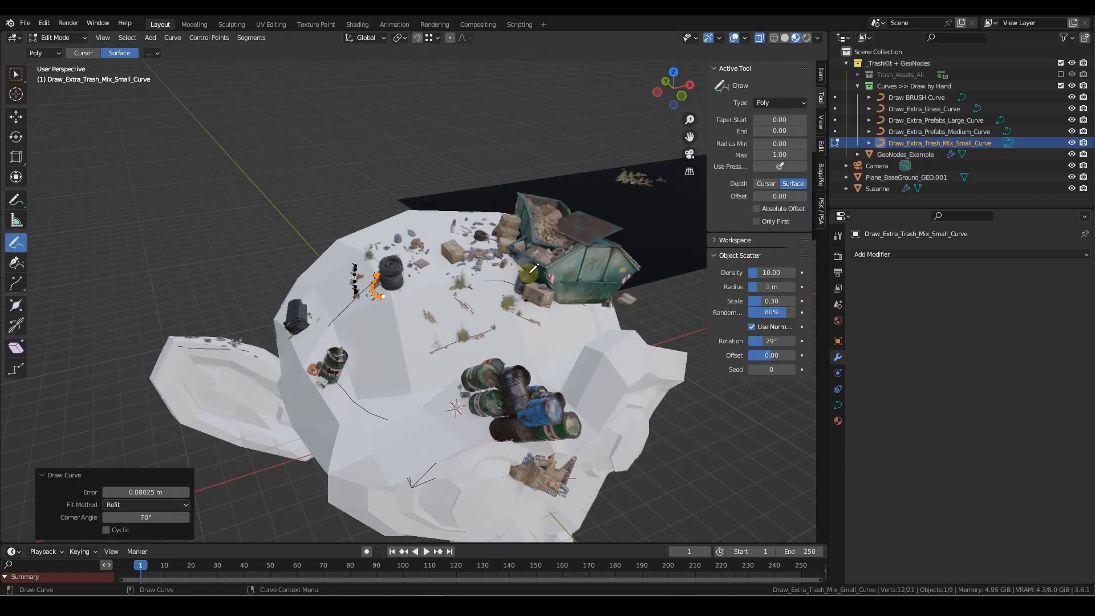
key(Tab)
- Check the scattered trash from the front and select the monkey mesh to show its TrashKit_GeoNodes modifier settings
scroll(622, 355, up, 2)
middle_drag(623, 355, 542, 262)
scroll(509, 340, down, 4)
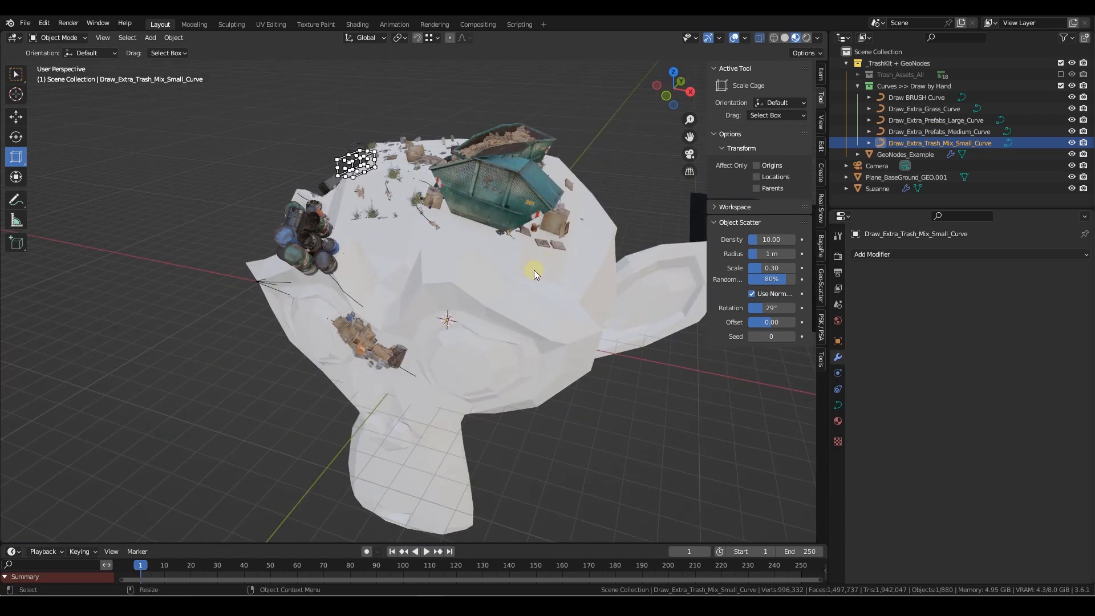
click(501, 266)
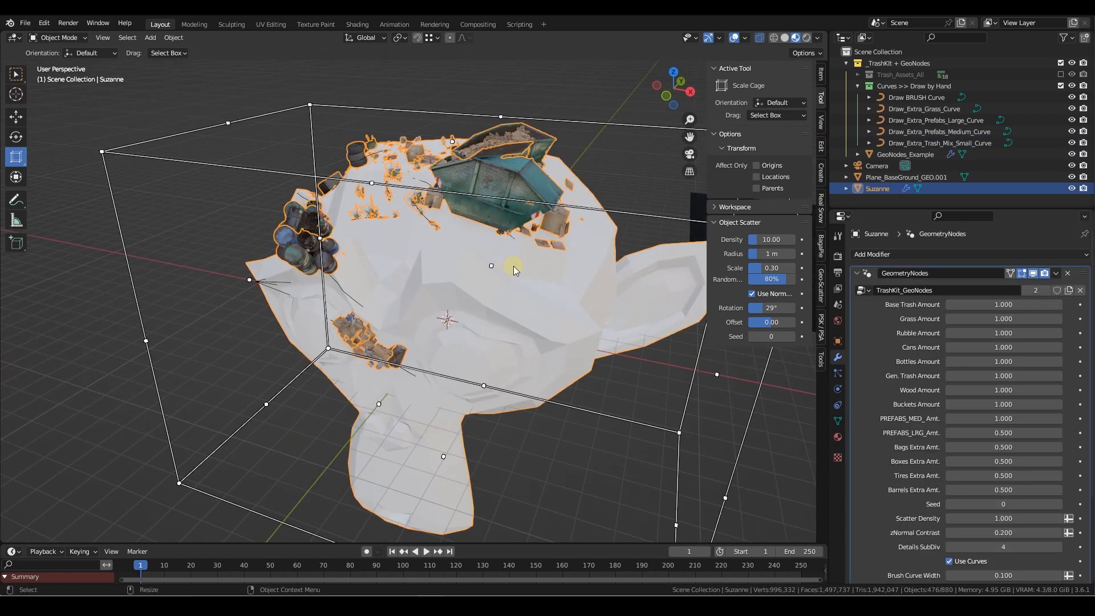